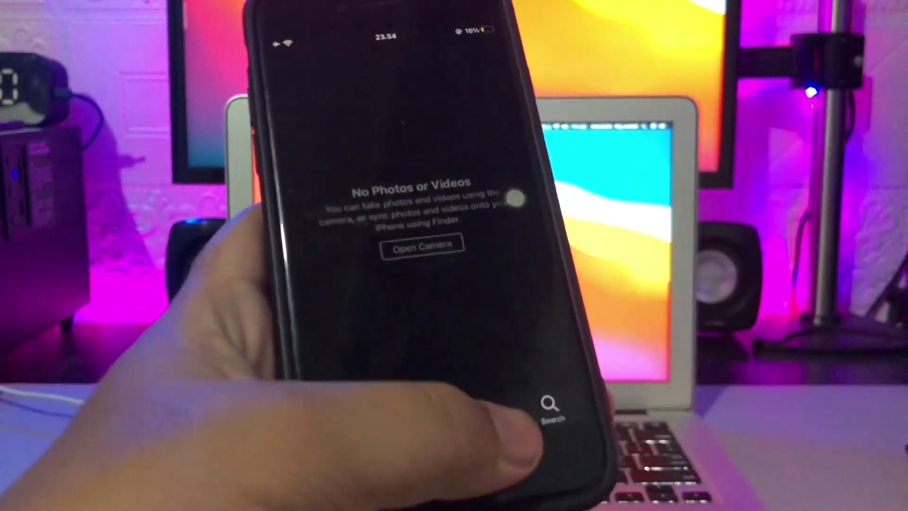
# Check the Photos Albums tab to confirm no photos or videos remain on the iPhone.
pyautogui.click(508, 417)
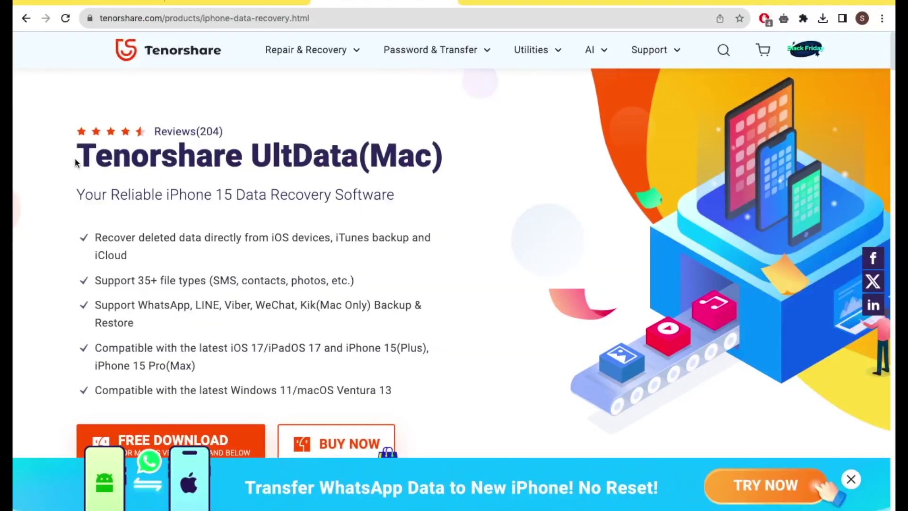
pyautogui.moveTo(75, 157); pyautogui.dragTo(436, 141)
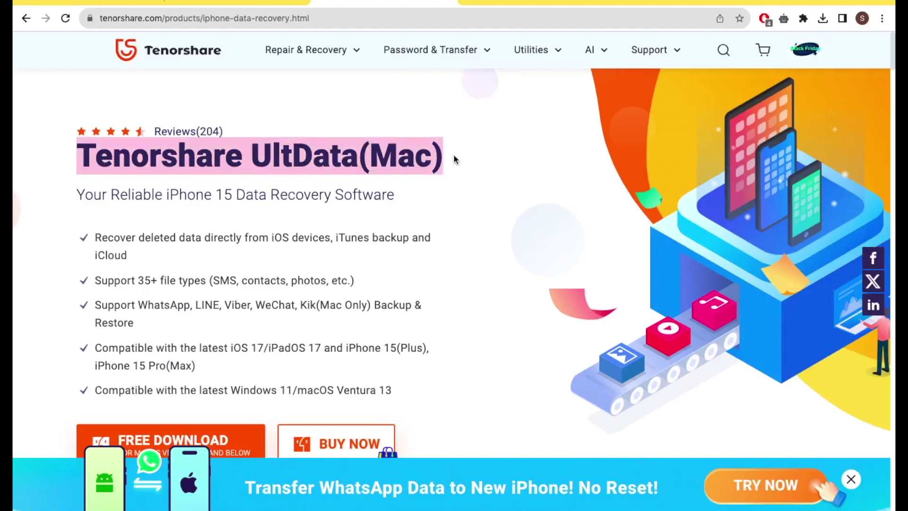
pyautogui.click(435, 219)
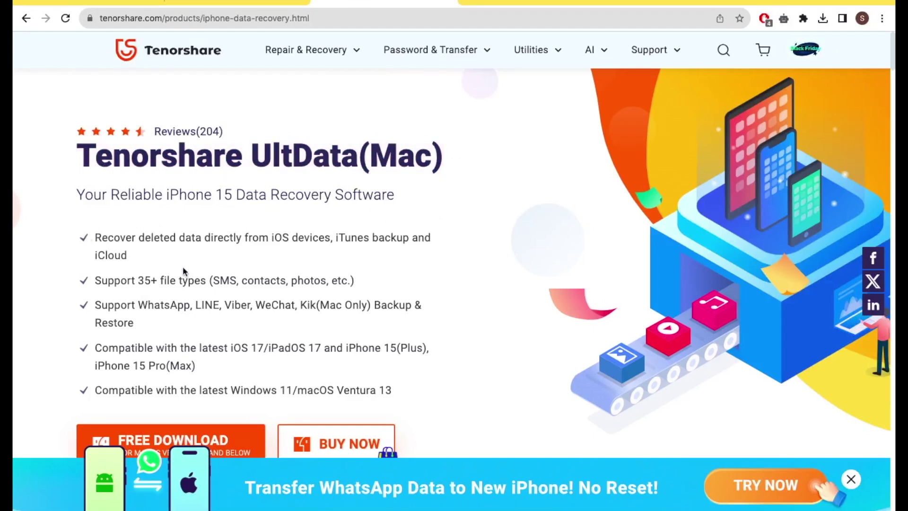
pyautogui.scroll(-1, 184, 270)
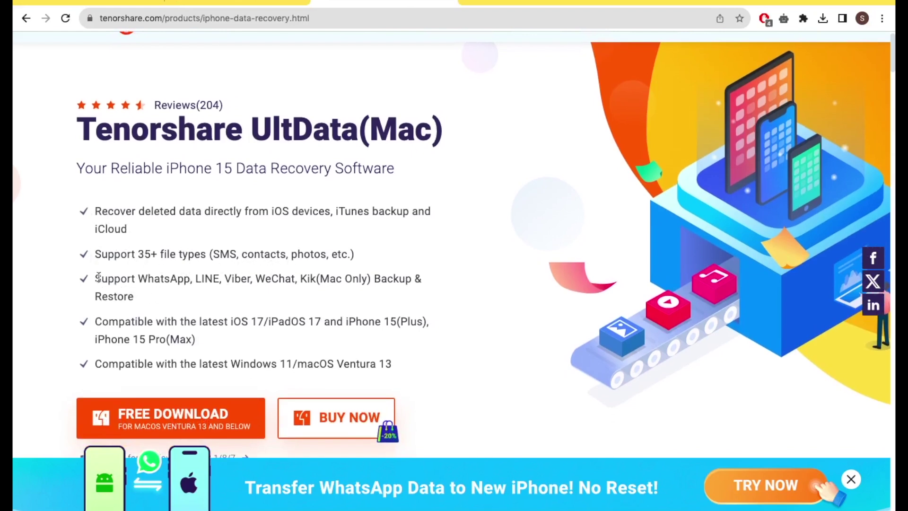
pyautogui.moveTo(94, 278); pyautogui.dragTo(142, 294)
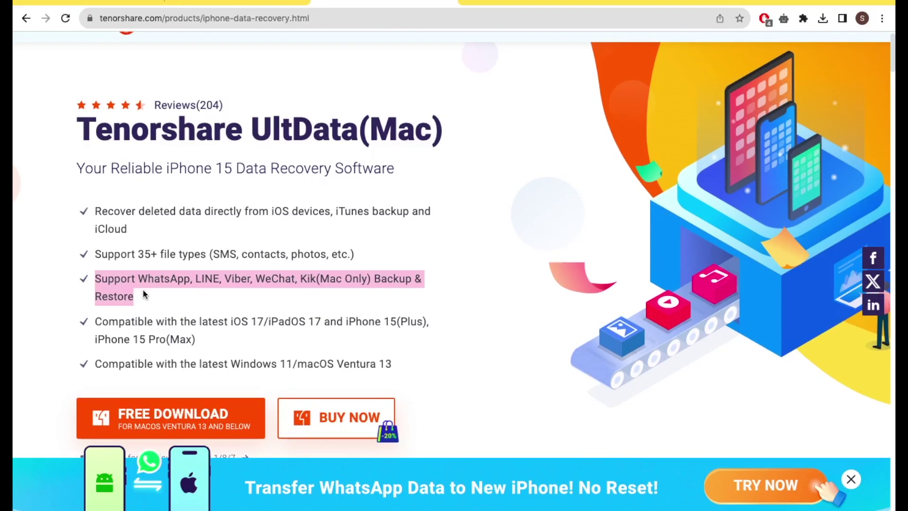
pyautogui.scroll(-2, 167, 311)
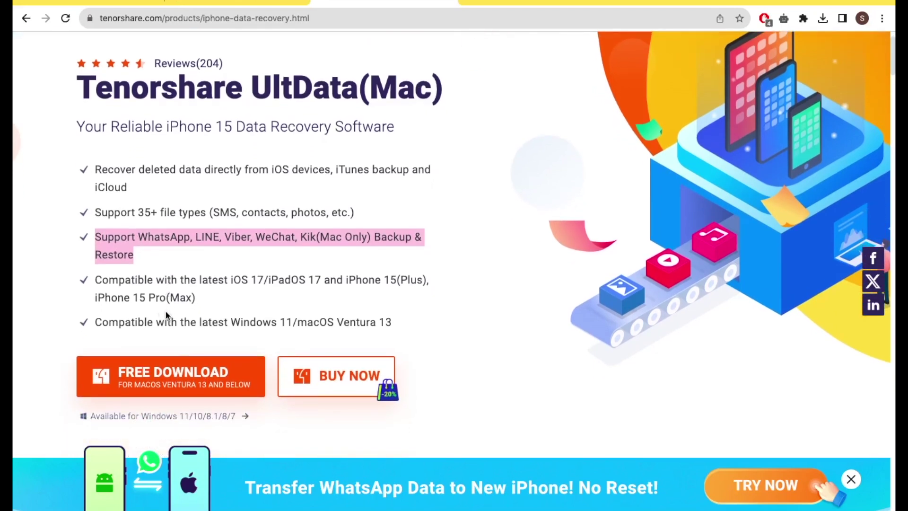
pyautogui.moveTo(95, 278); pyautogui.dragTo(217, 307)
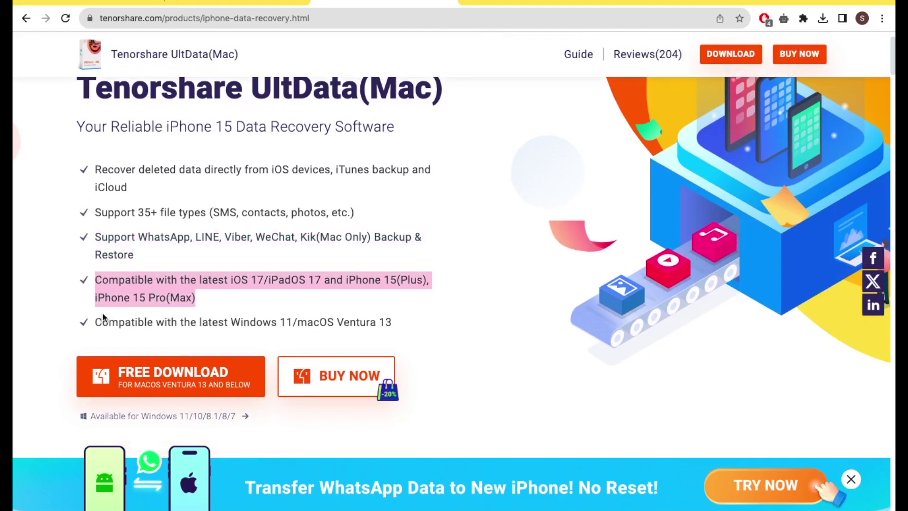
pyautogui.moveTo(95, 318); pyautogui.dragTo(277, 350)
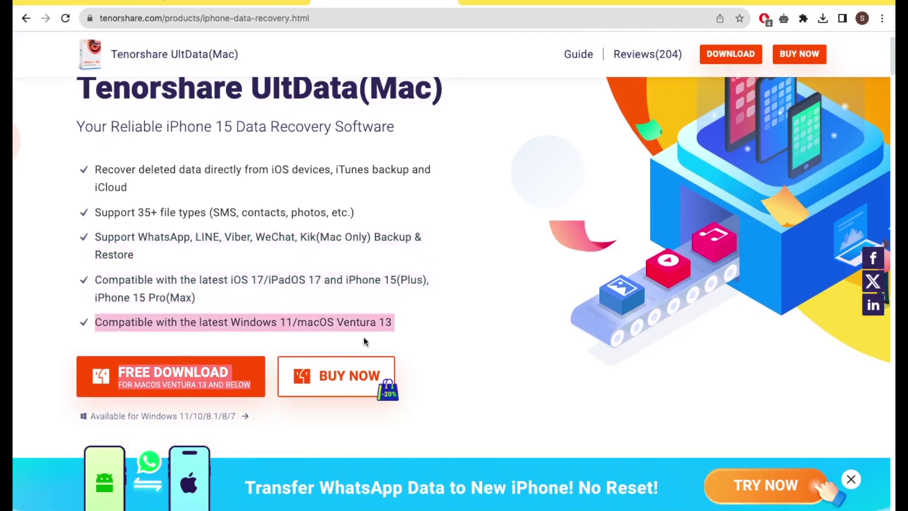
pyautogui.moveTo(383, 334); pyautogui.dragTo(389, 326)
pyautogui.scroll(-8, 389, 326)
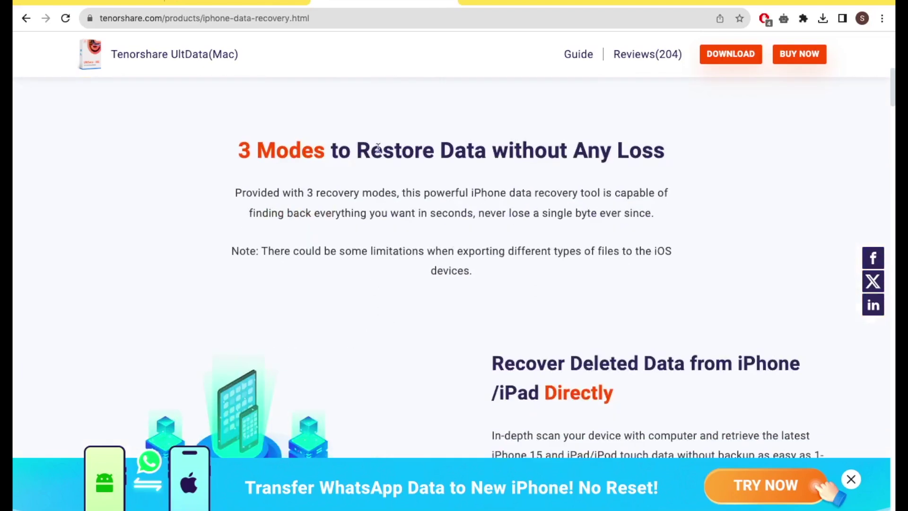
pyautogui.scroll(-13, 460, 228)
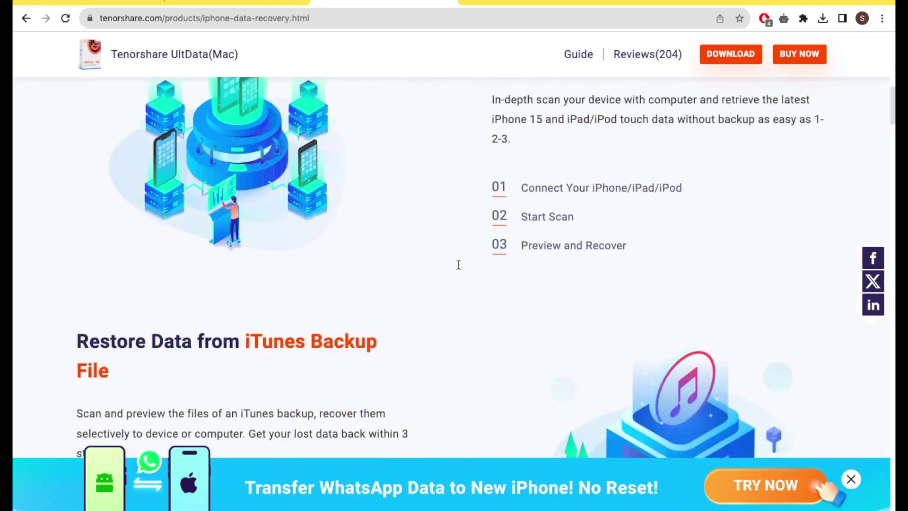
pyautogui.scroll(20, 458, 268)
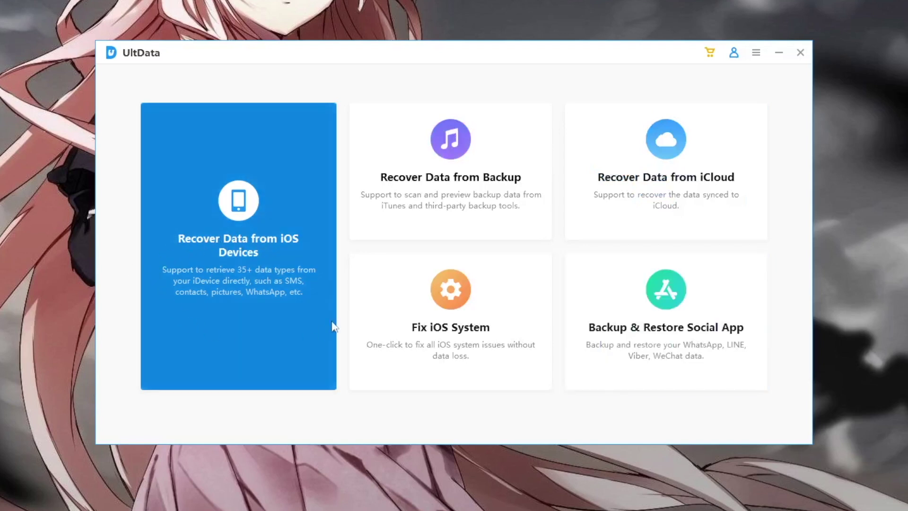
# Choose Recover Data from iOS Devices and scan the iPhone with only Photos selected.
pyautogui.click(220, 269)
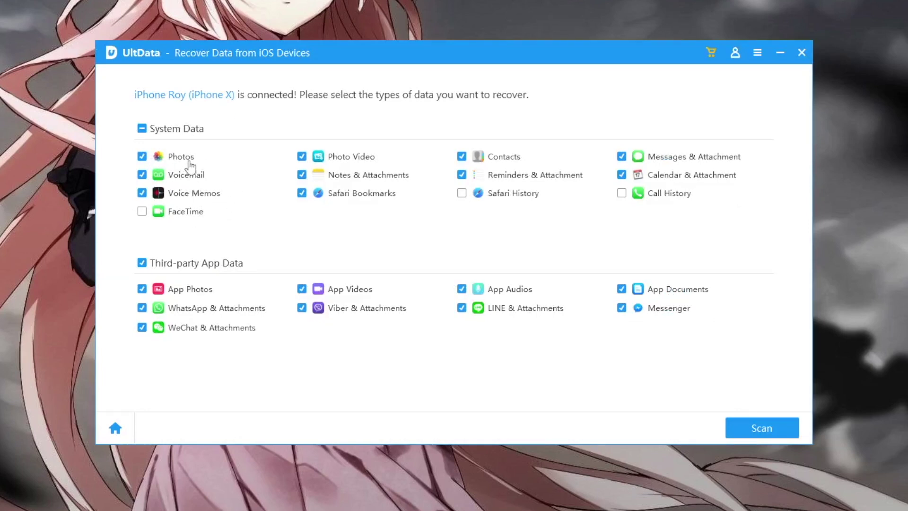
pyautogui.click(142, 129)
pyautogui.click(141, 131)
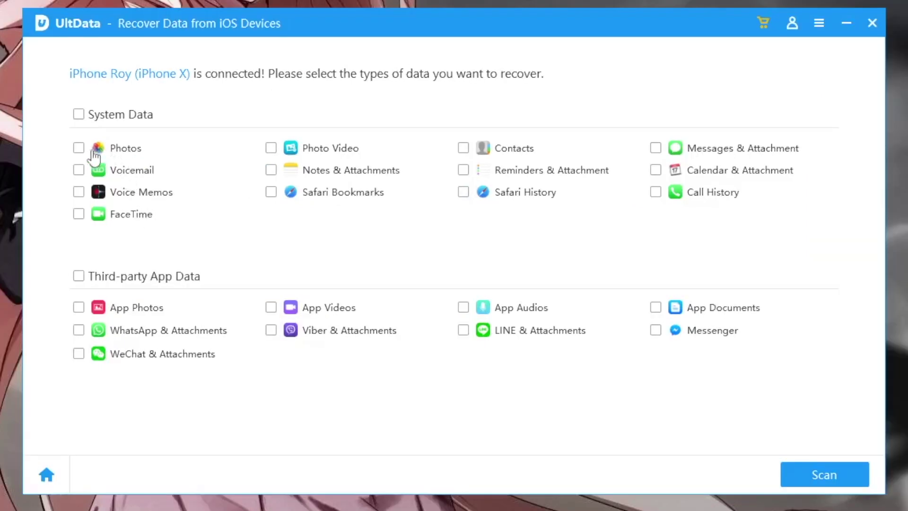
pyautogui.click(141, 156)
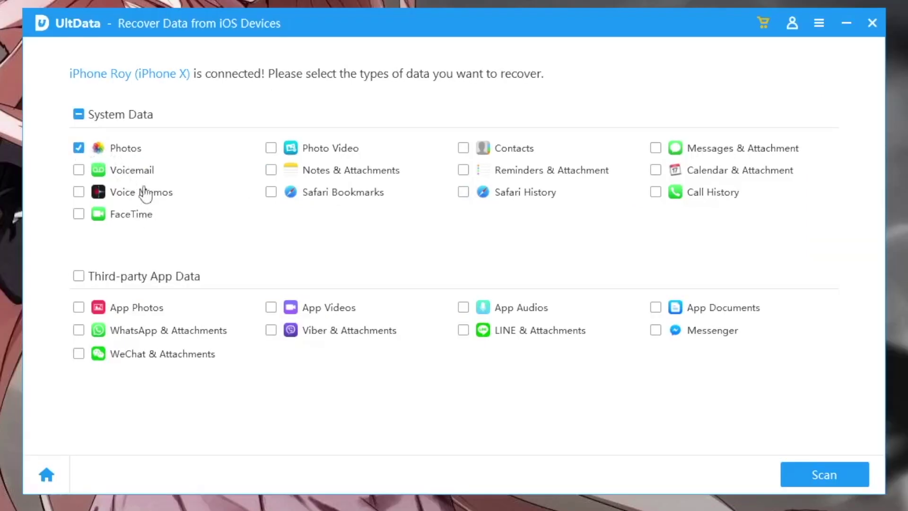
pyautogui.click(811, 475)
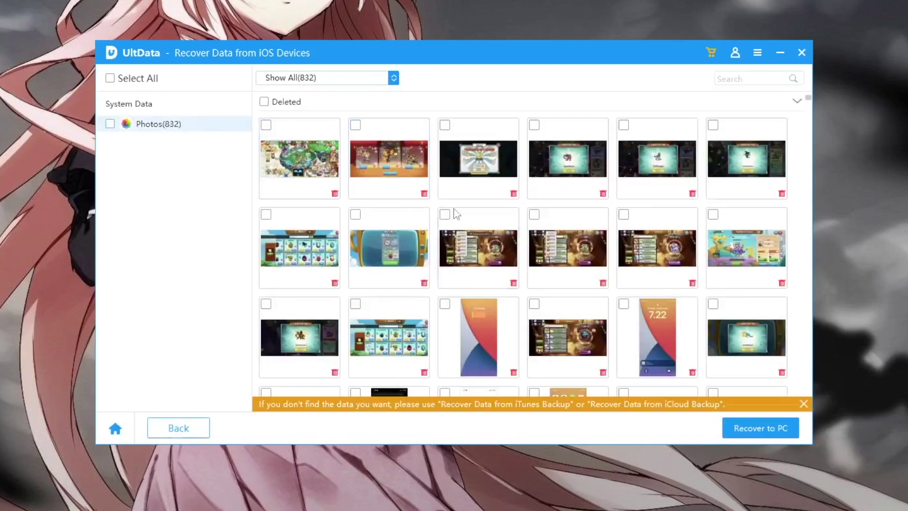
# Tick four photo thumbnails and recover them to the PC's Documents folder.
pyautogui.click(266, 125)
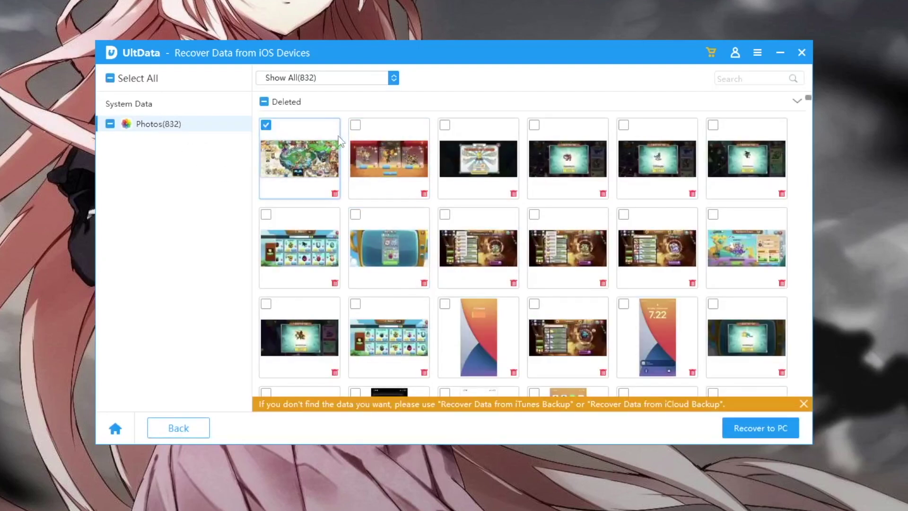
pyautogui.click(356, 125)
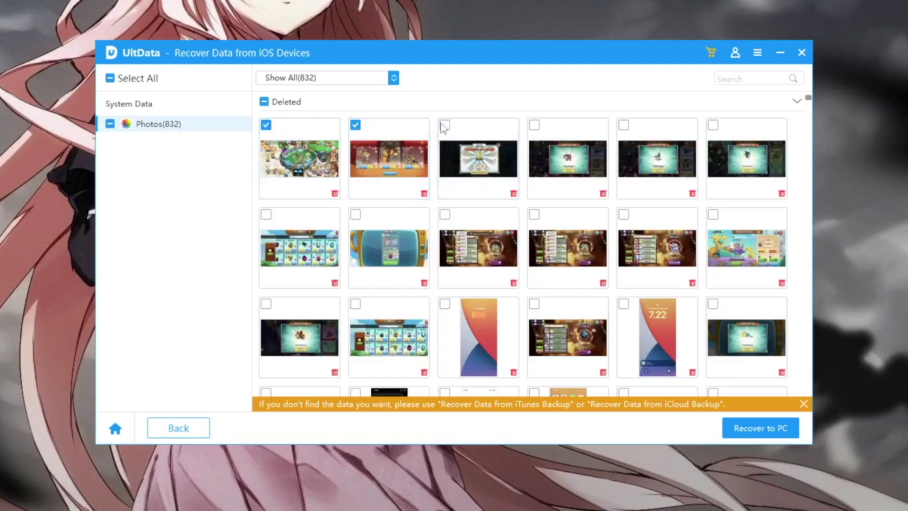
pyautogui.click(444, 125)
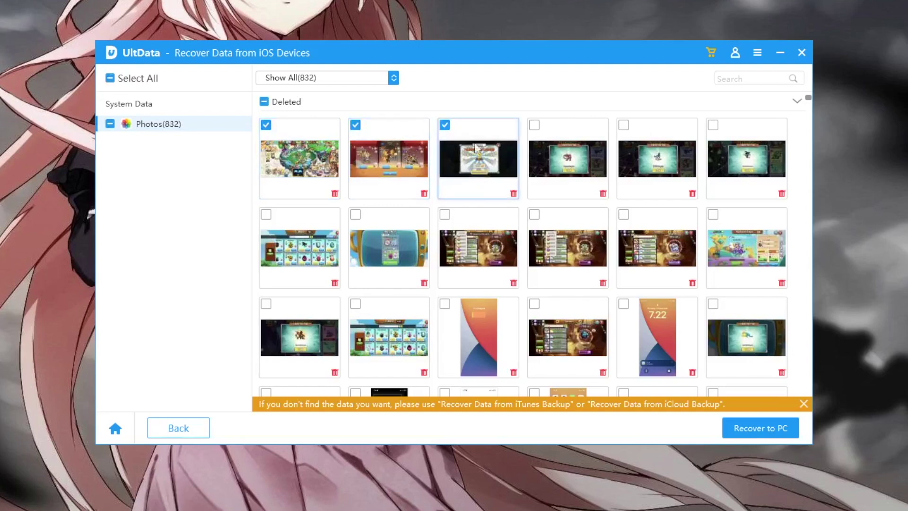
pyautogui.click(534, 304)
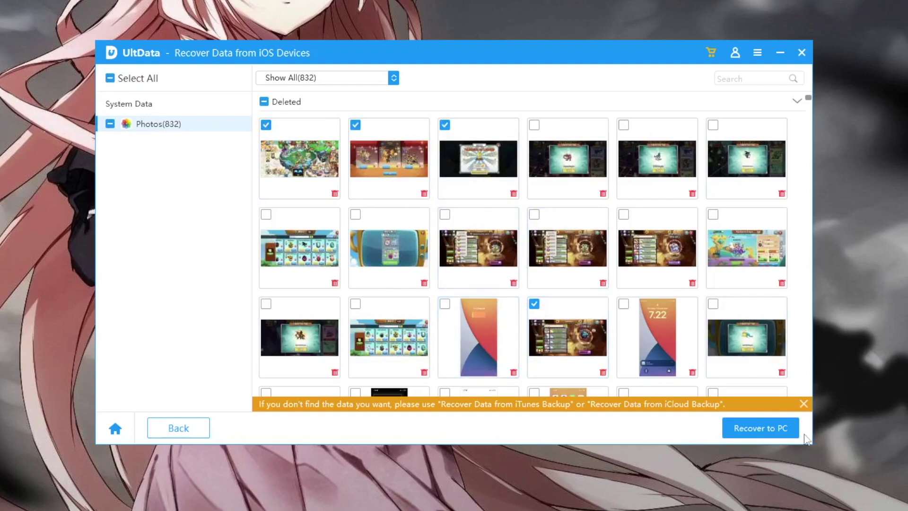
pyautogui.click(762, 428)
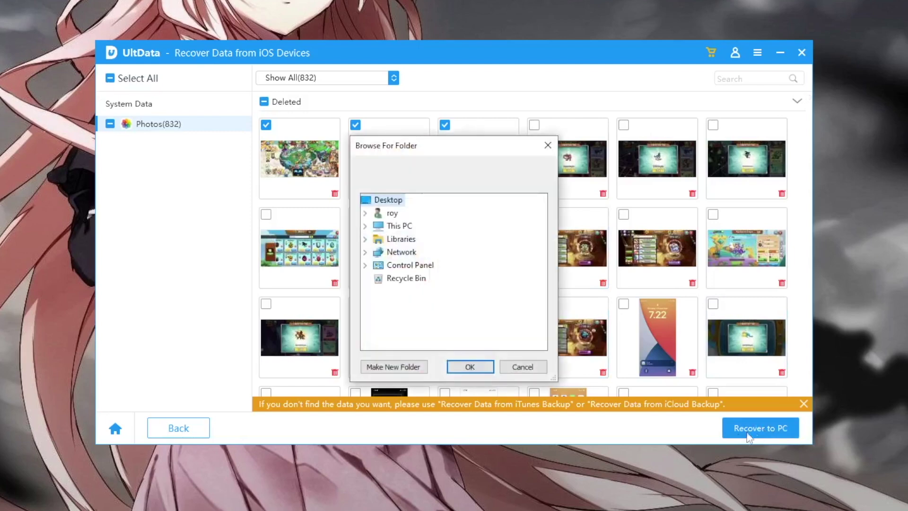
pyautogui.click(366, 227)
pyautogui.doubleClick(419, 266)
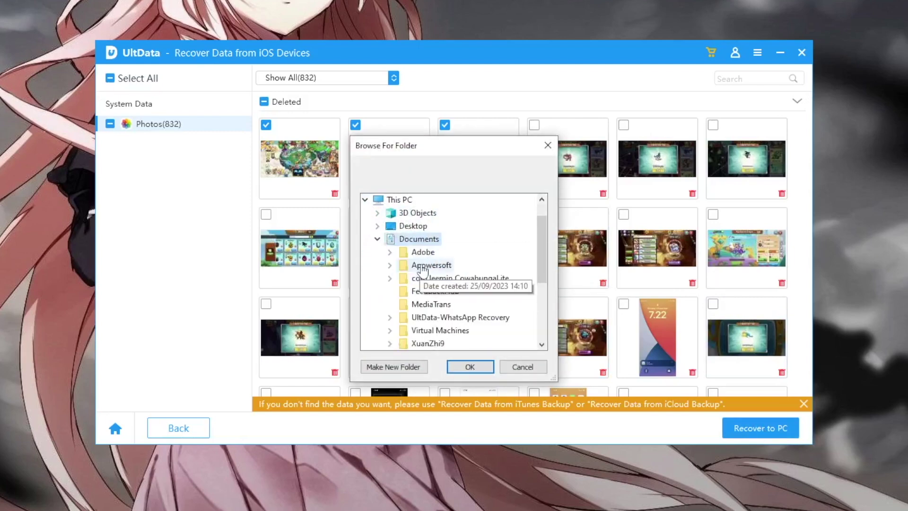
pyautogui.click(470, 368)
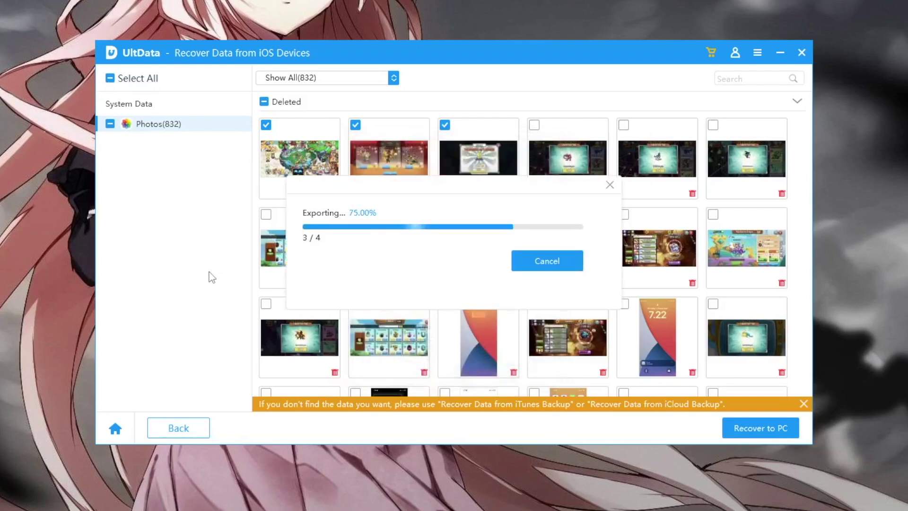
pyautogui.click(533, 265)
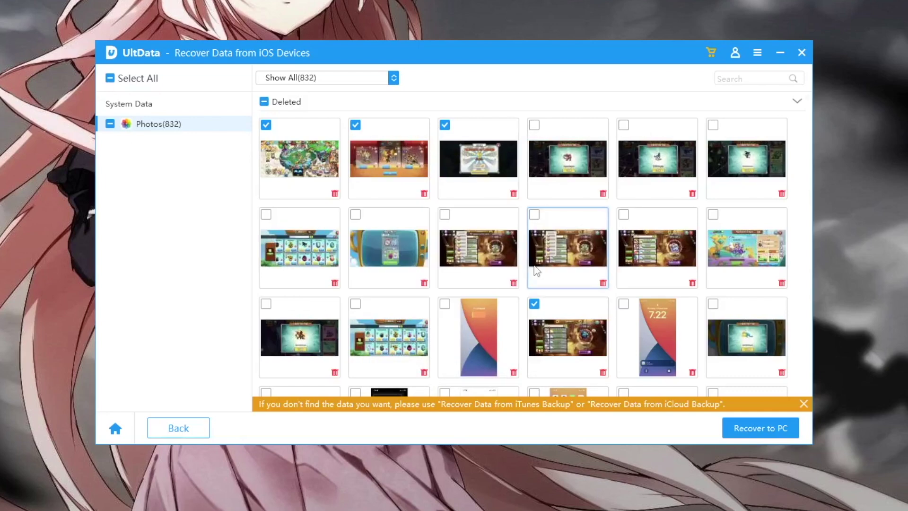
# Open IMG_2144.PNG from the recovered Photos folder, then close the viewer and the folder.
pyautogui.doubleClick(234, 65)
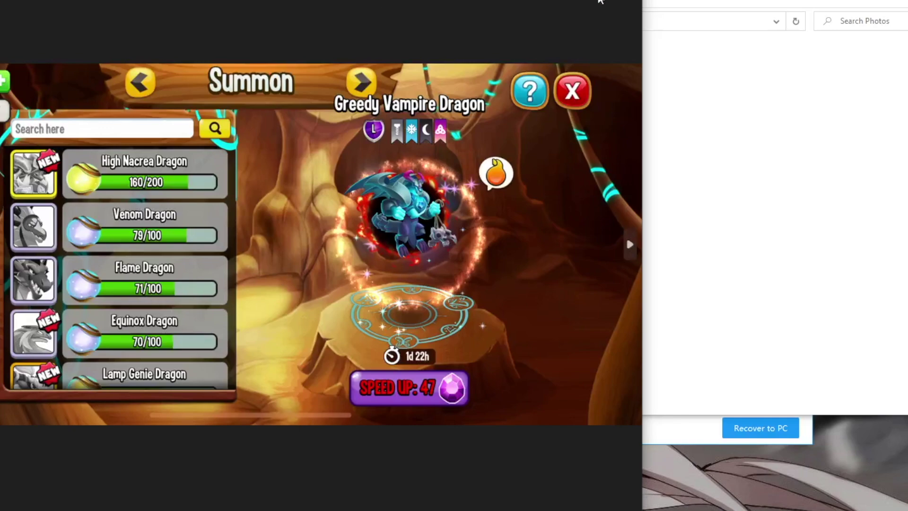
pyautogui.click(600, 1)
pyautogui.click(447, 101)
pyautogui.doubleClick(445, 106)
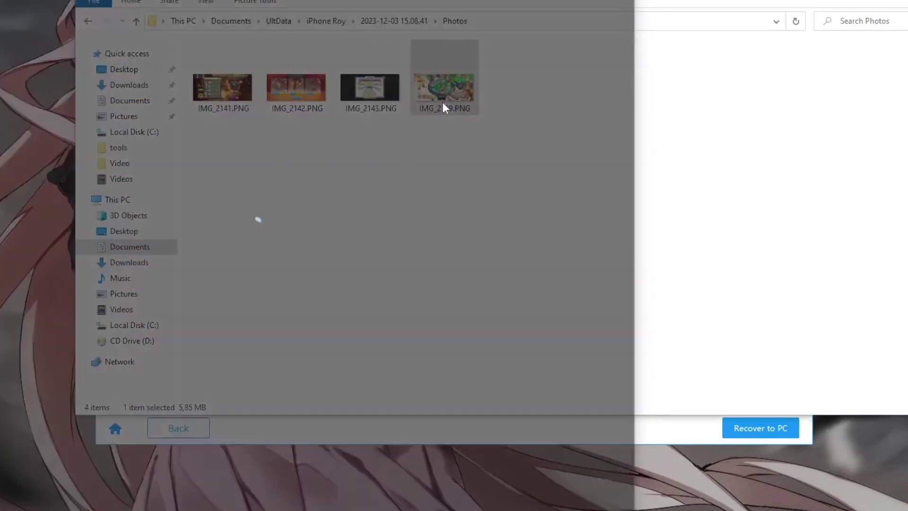
pyautogui.hotkey('alt', 'F4')
pyautogui.hotkey('alt', 'F4')
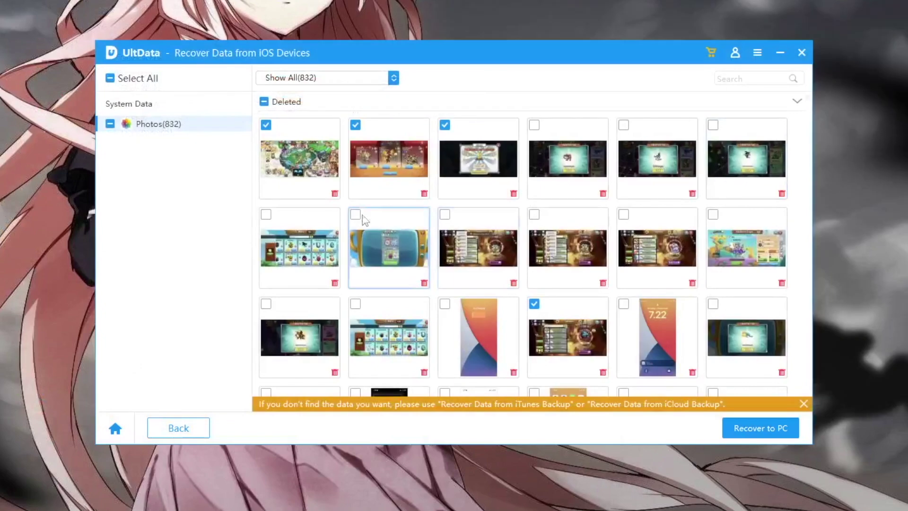
# Return to data-type selection and start a scan for Messages & Attachment.
pyautogui.click(178, 438)
pyautogui.click(474, 277)
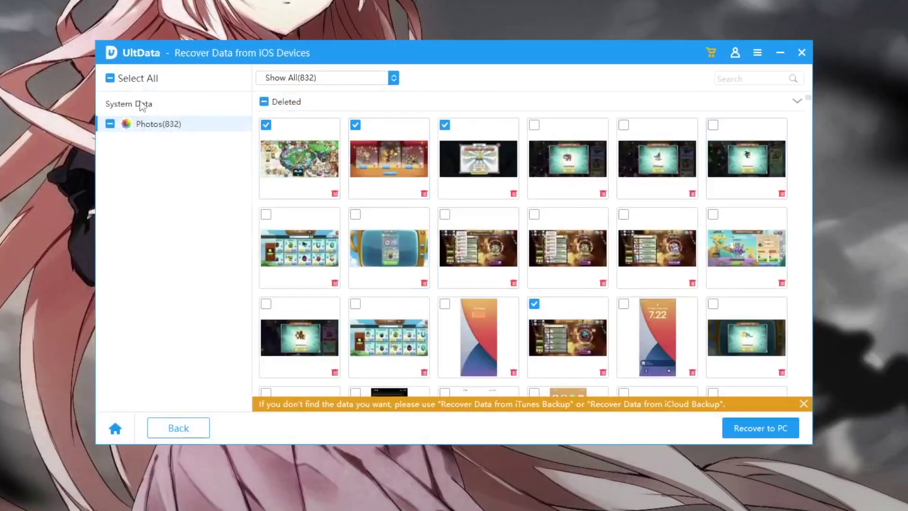
pyautogui.click(178, 435)
pyautogui.click(473, 276)
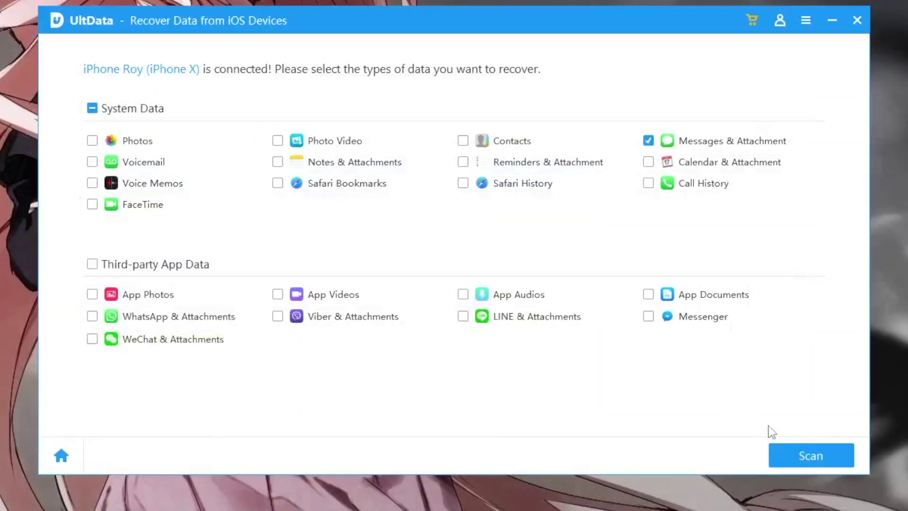
pyautogui.click(798, 459)
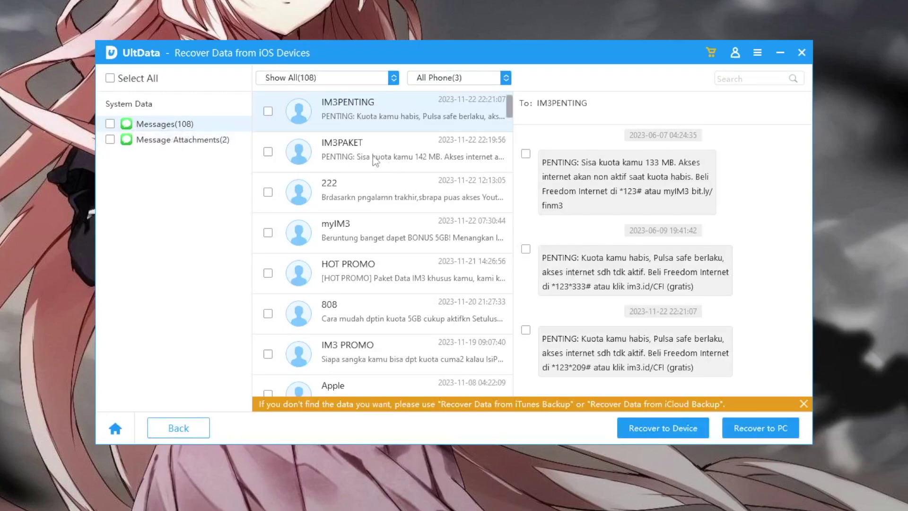
# Stop the message scan and tick the IM3-Fintech and Allo Bank conversations.
pyautogui.scroll(-4, 393, 227)
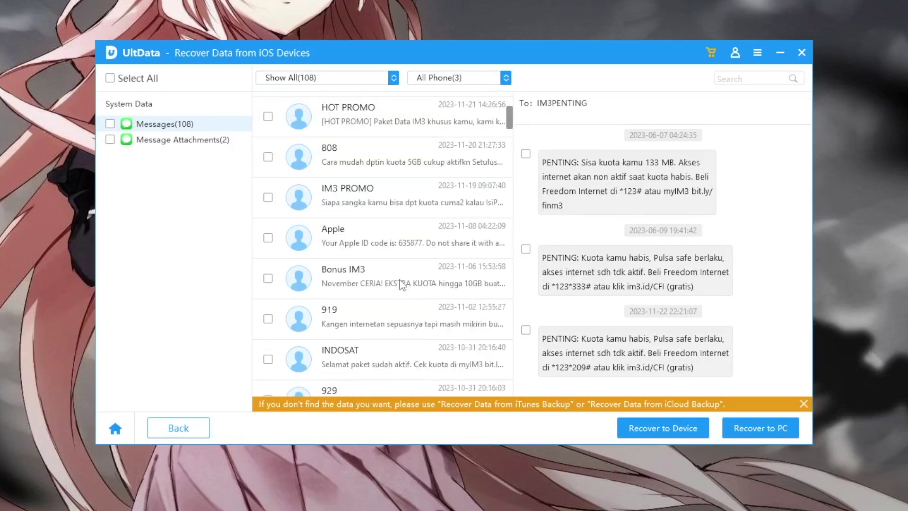
pyautogui.scroll(-6, 401, 286)
pyautogui.click(420, 281)
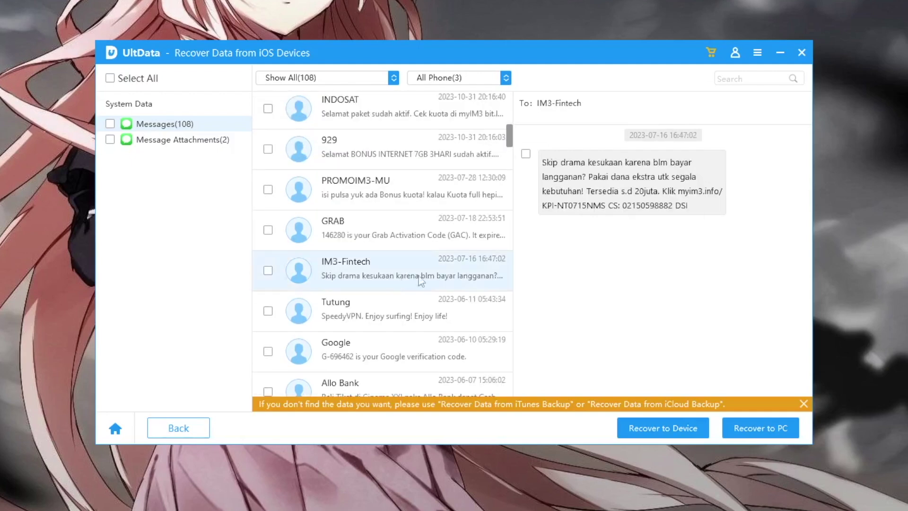
pyautogui.click(268, 271)
pyautogui.click(267, 310)
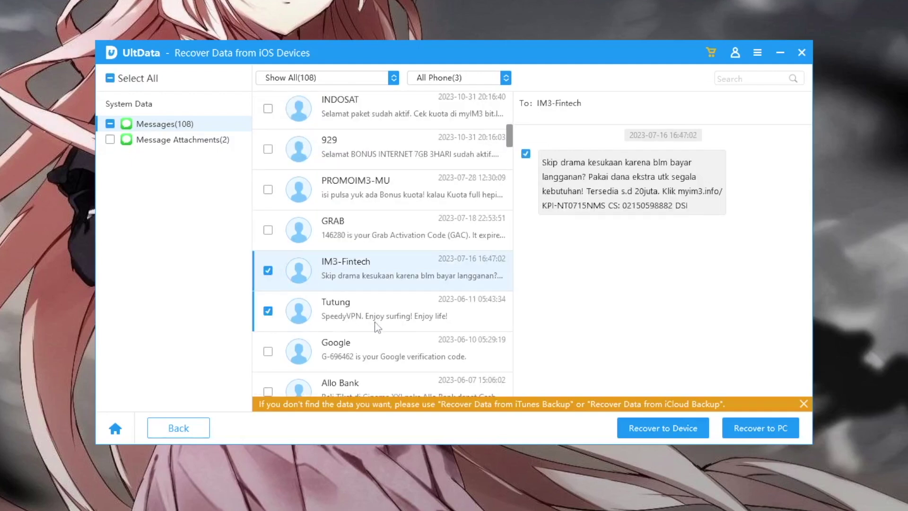
pyautogui.click(388, 321)
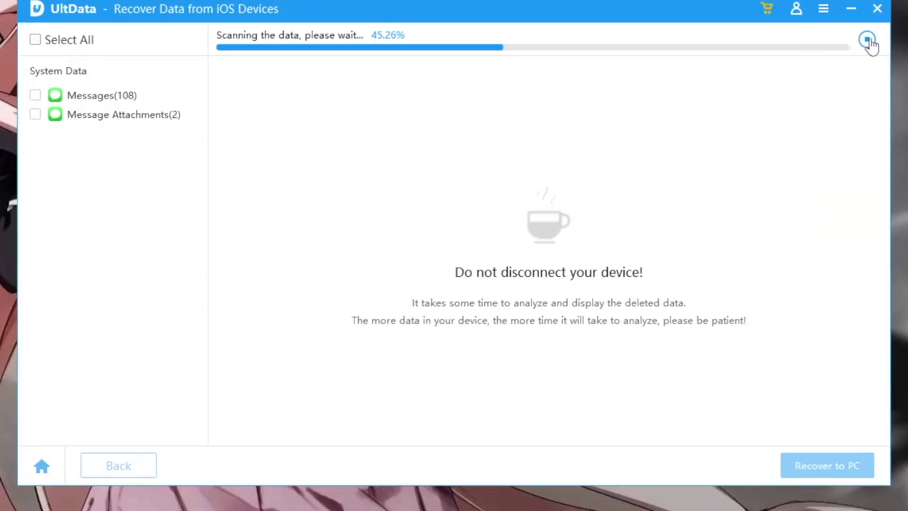
pyautogui.click(867, 41)
pyautogui.click(462, 282)
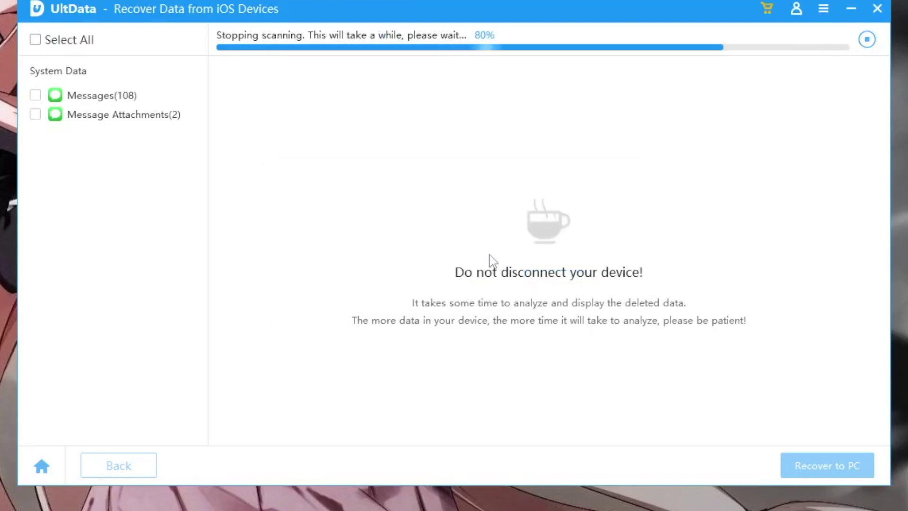
pyautogui.click(267, 360)
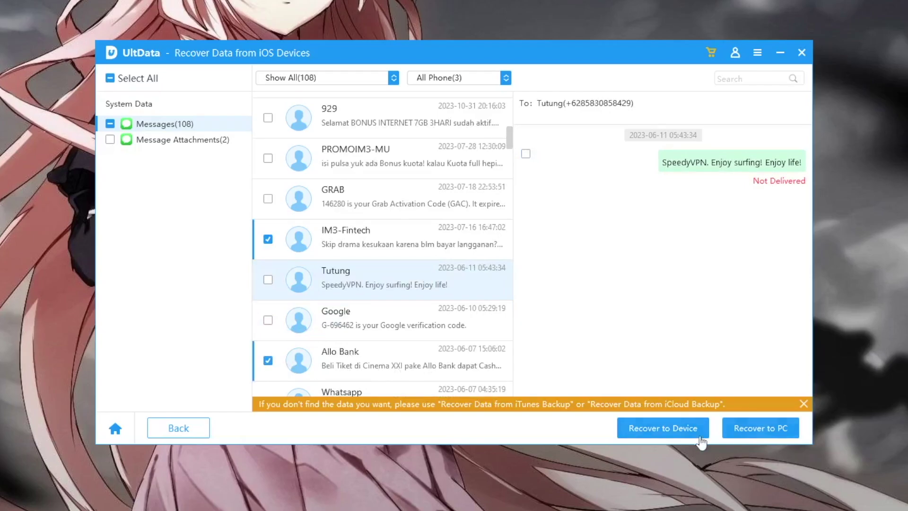
# Recover the ticked messages to Libraries > Documents on the PC.
pyautogui.click(757, 428)
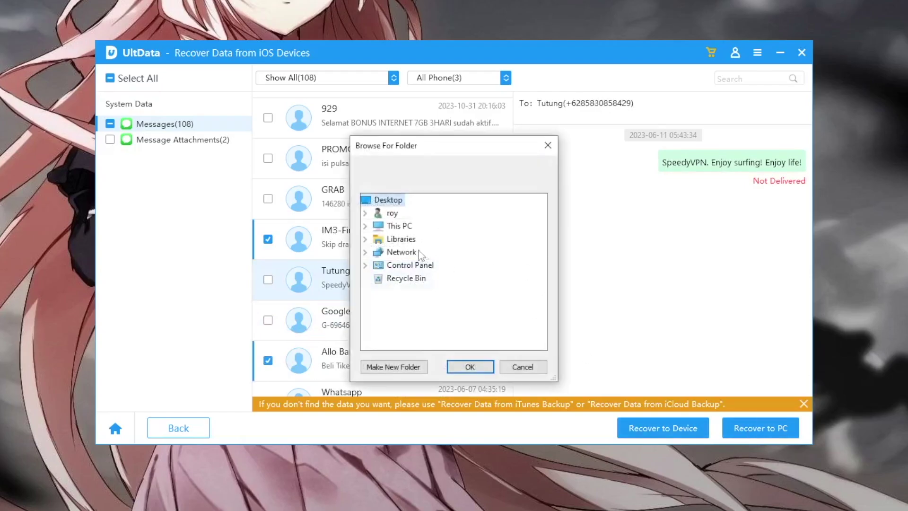
pyautogui.click(365, 239)
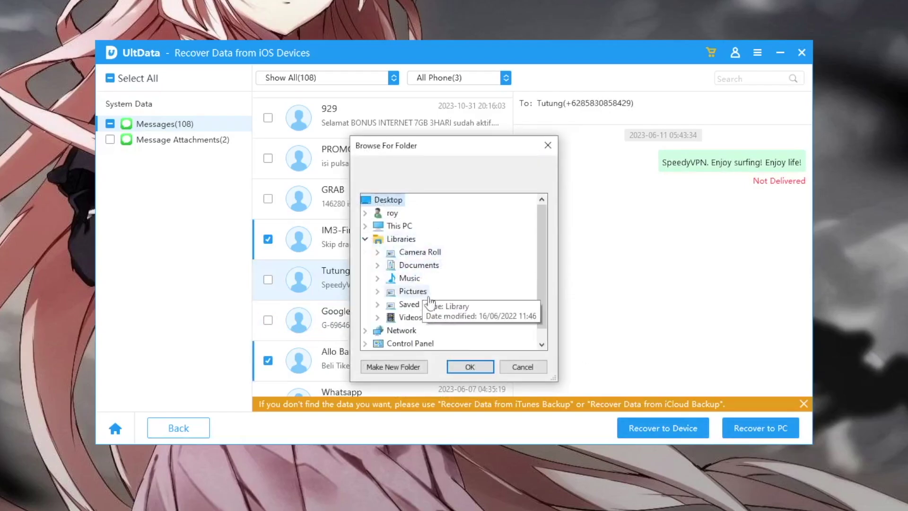
pyautogui.doubleClick(419, 265)
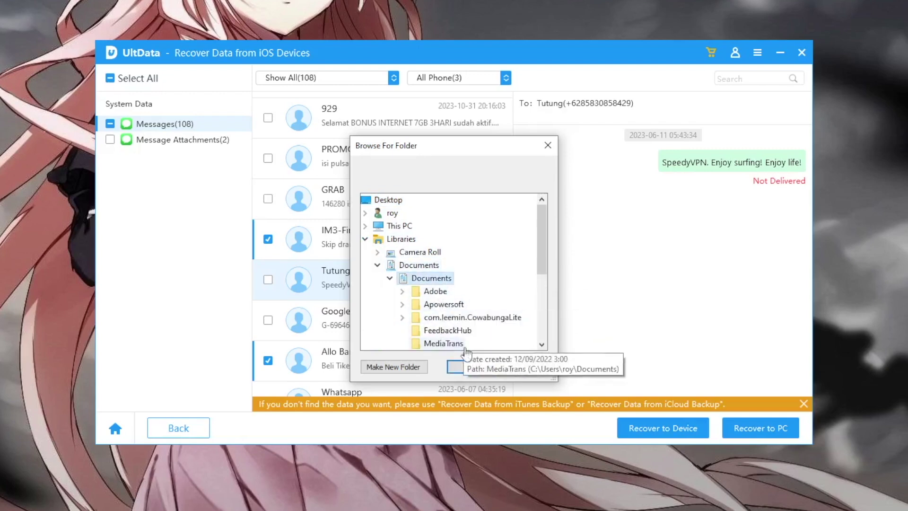
pyautogui.click(469, 366)
pyautogui.click(683, 434)
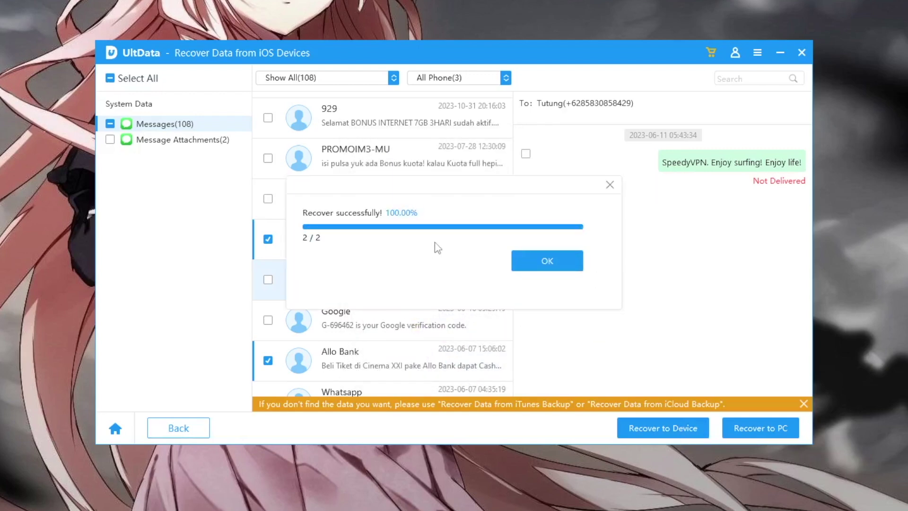
pyautogui.click(546, 259)
pyautogui.click(233, 67)
pyautogui.doubleClick(233, 66)
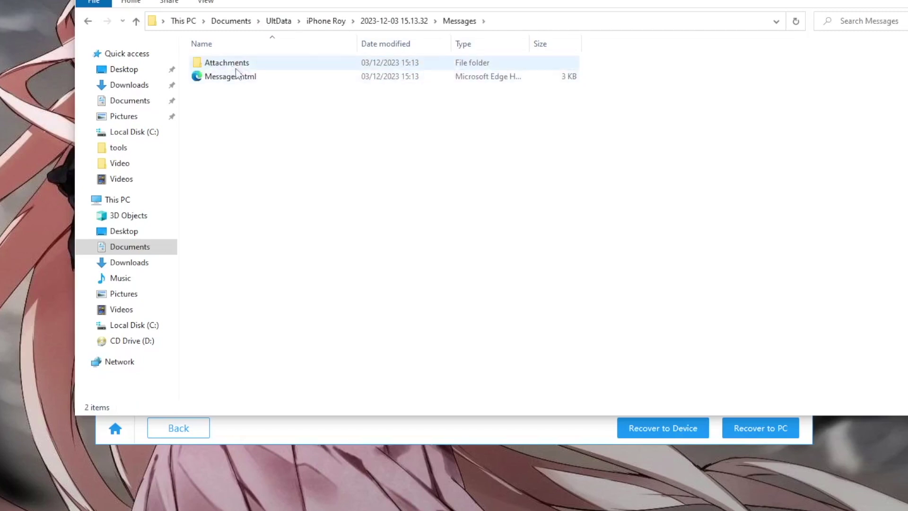
pyautogui.doubleClick(235, 64)
pyautogui.click(88, 20)
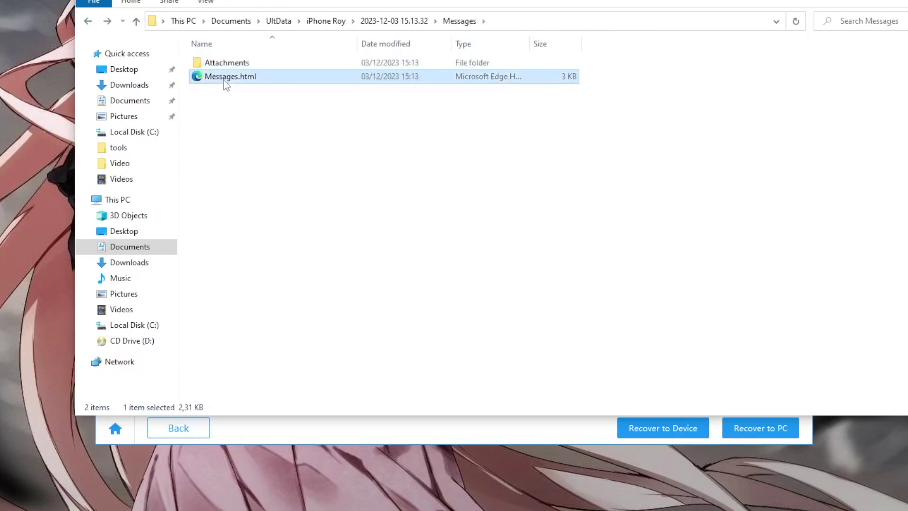
pyautogui.doubleClick(228, 76)
pyautogui.click(430, 207)
pyautogui.click(492, 373)
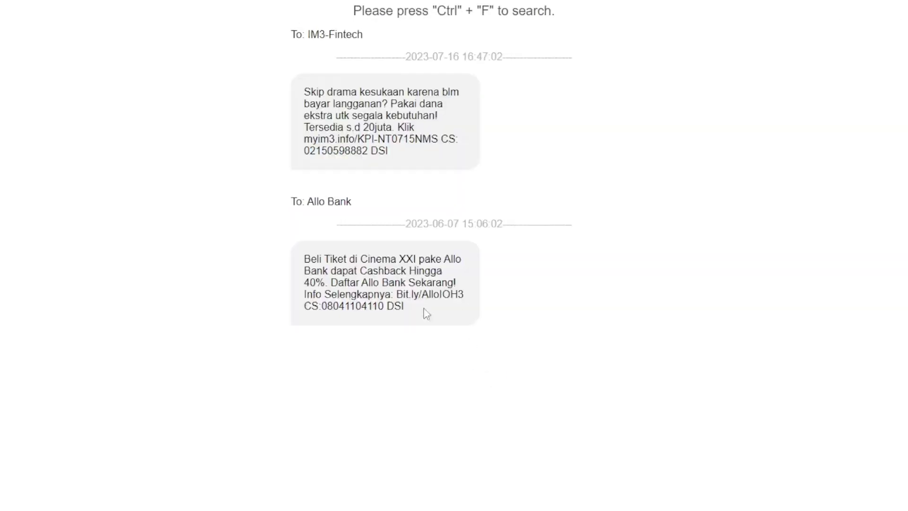
pyautogui.moveTo(308, 255); pyautogui.dragTo(404, 306)
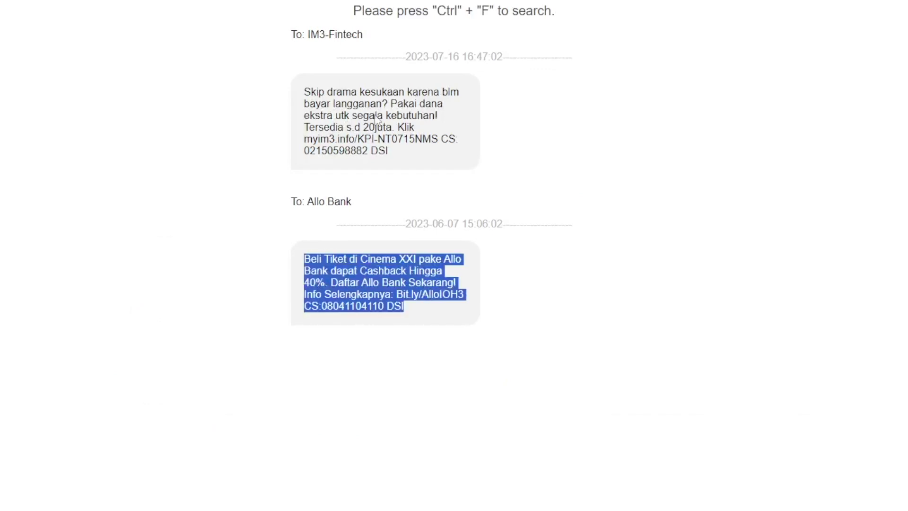
pyautogui.moveTo(304, 89); pyautogui.dragTo(421, 163)
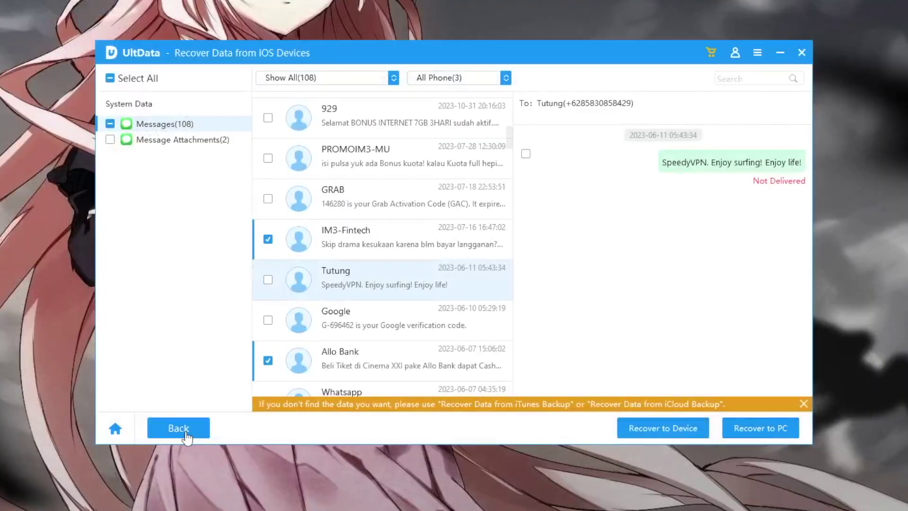
# Go back to data types and scan the iPhone for Contacts only, dropping Messages & Attachment.
pyautogui.click(178, 428)
pyautogui.click(477, 280)
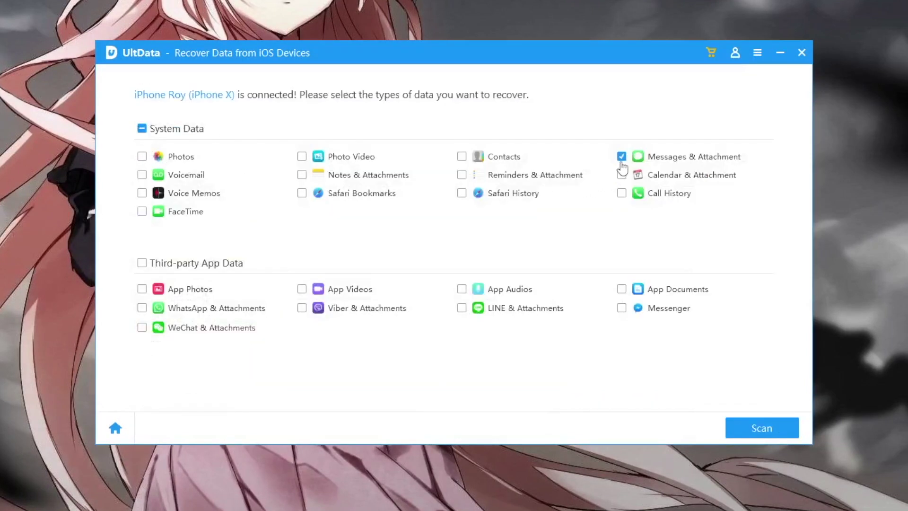
pyautogui.click(622, 159)
pyautogui.click(461, 156)
pyautogui.click(761, 428)
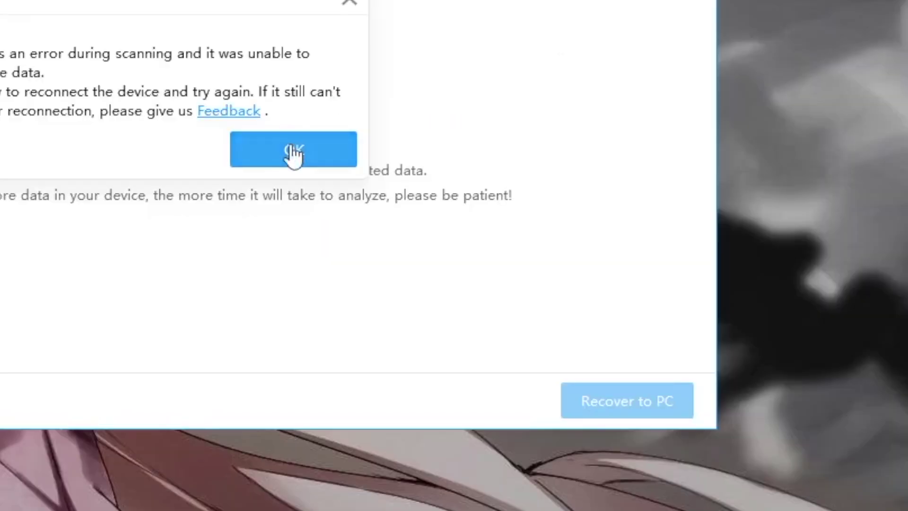
# Dismiss the scan error, decline a rescan, and restore the ticked contacts to the iPhone.
pyautogui.click(566, 282)
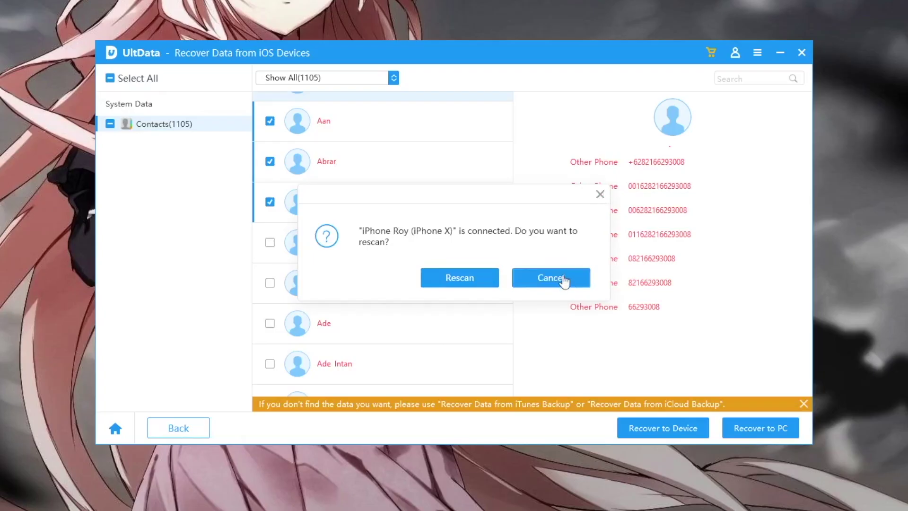
pyautogui.click(565, 282)
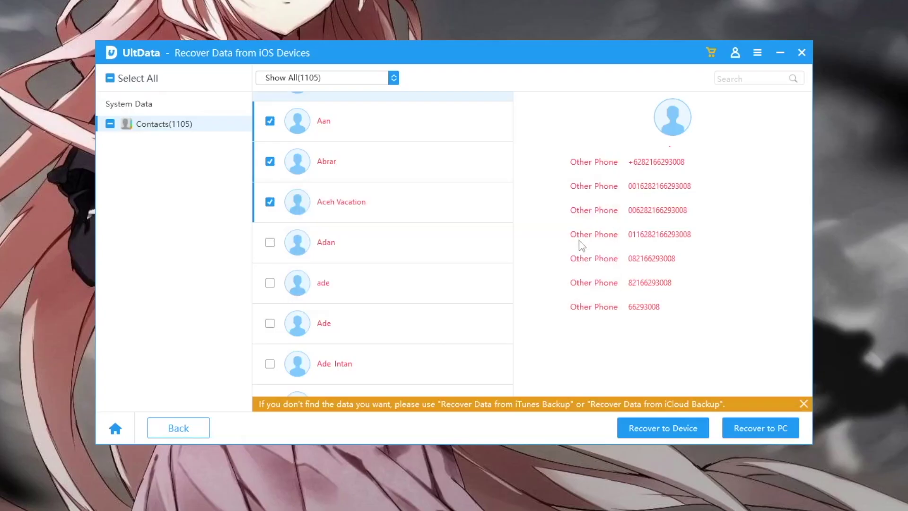
pyautogui.click(663, 431)
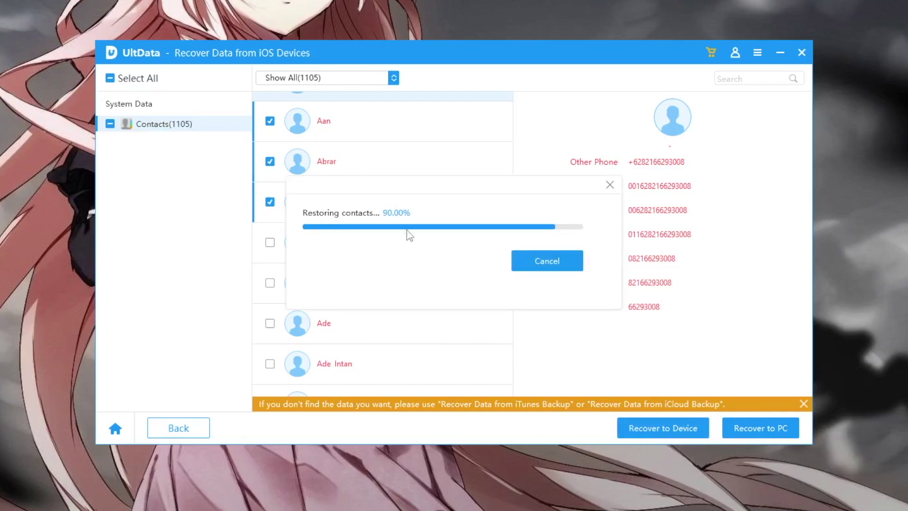
# Open the exported Contacts folder and a recovered .vcf file to view its phone numbers.
pyautogui.click(539, 265)
pyautogui.doubleClick(279, 116)
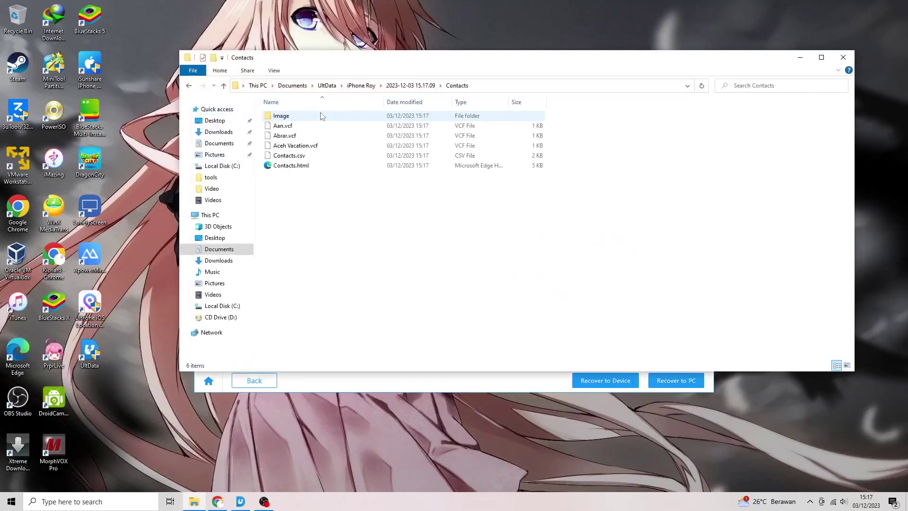
pyautogui.doubleClick(280, 126)
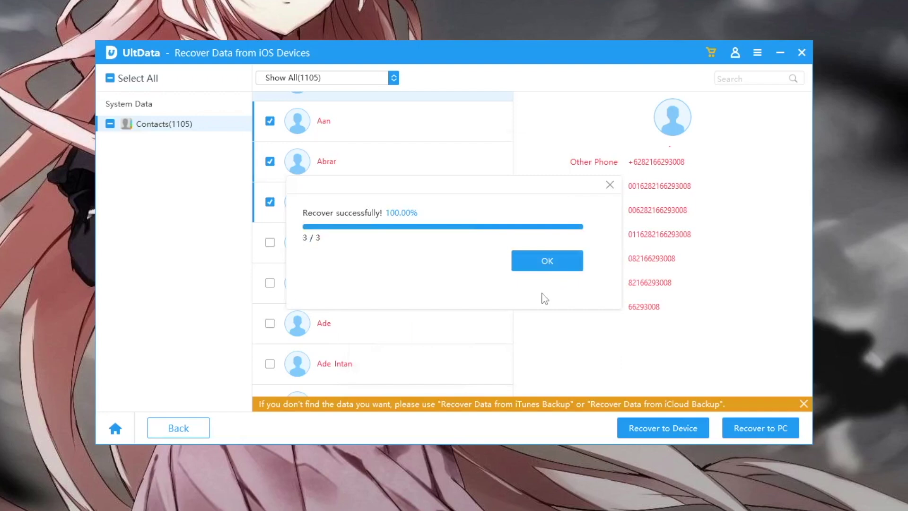
pyautogui.click(543, 264)
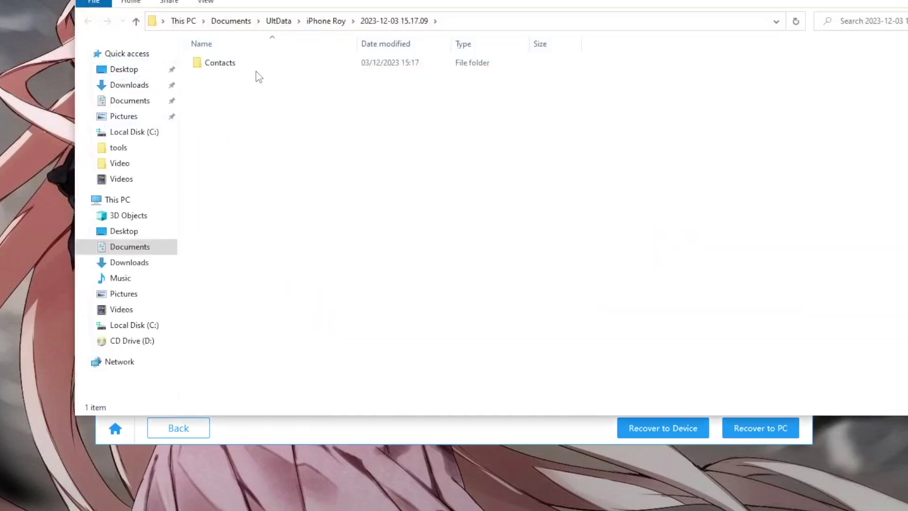
pyautogui.doubleClick(256, 71)
pyautogui.click(223, 76)
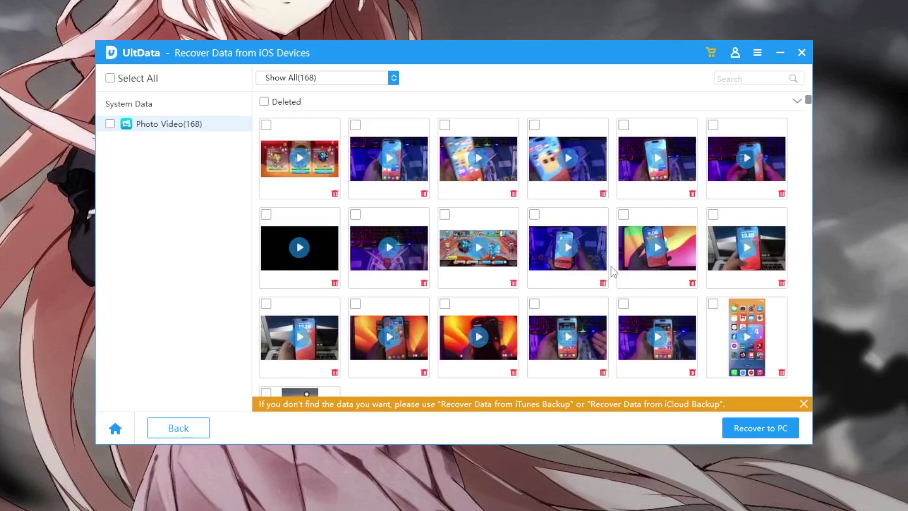
# Tick the first two scanned videos and recover them to the PC's Documents folder.
pyautogui.click(302, 80)
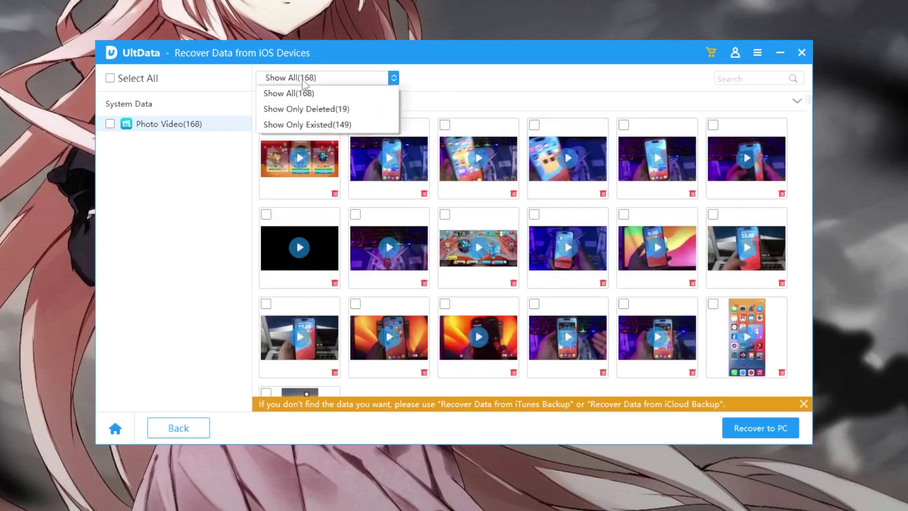
pyautogui.click(244, 204)
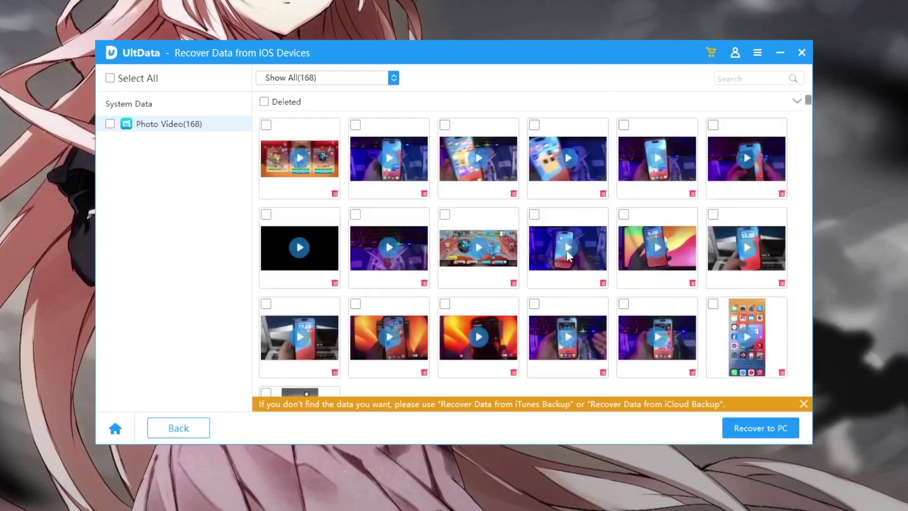
pyautogui.click(266, 125)
pyautogui.click(357, 126)
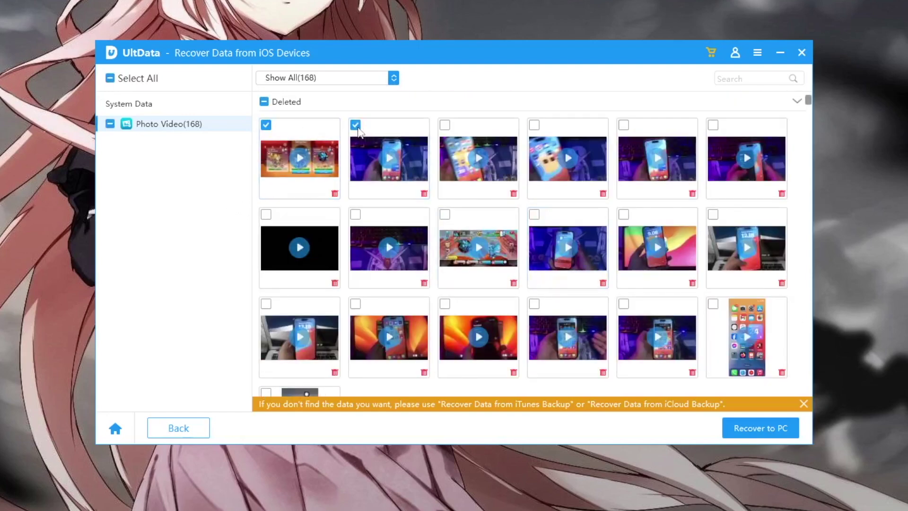
pyautogui.click(762, 431)
pyautogui.click(365, 226)
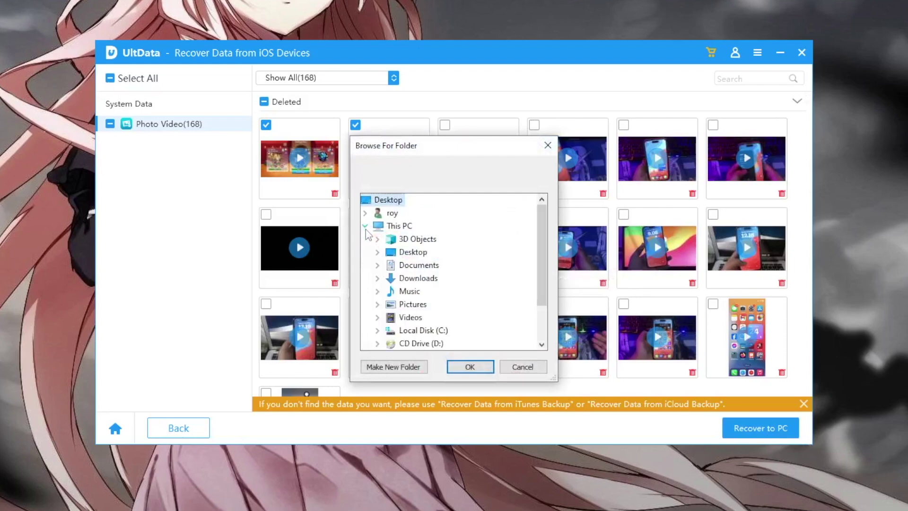
pyautogui.doubleClick(412, 266)
pyautogui.press('Return')
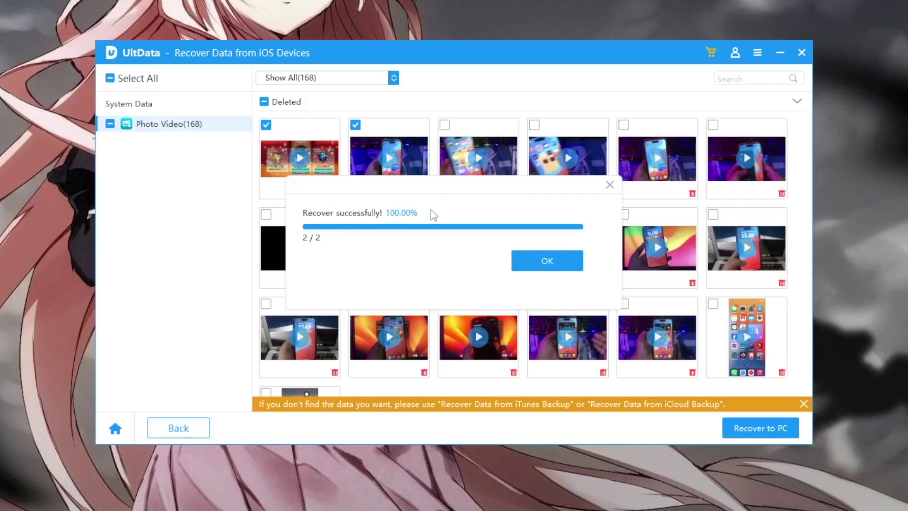
# Play IMG_2165.MP4 from the recovered Photo Videos folder, then close Media Player.
pyautogui.click(550, 267)
pyautogui.doubleClick(226, 63)
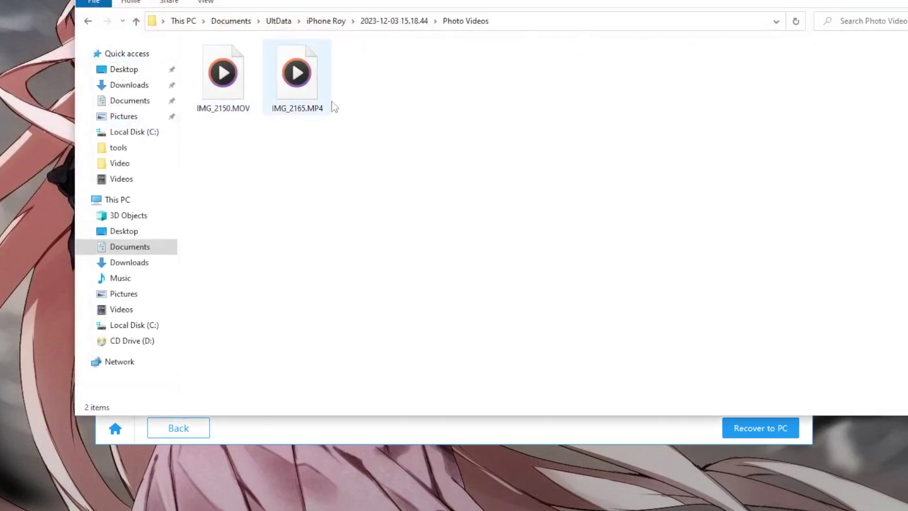
pyautogui.doubleClick(279, 93)
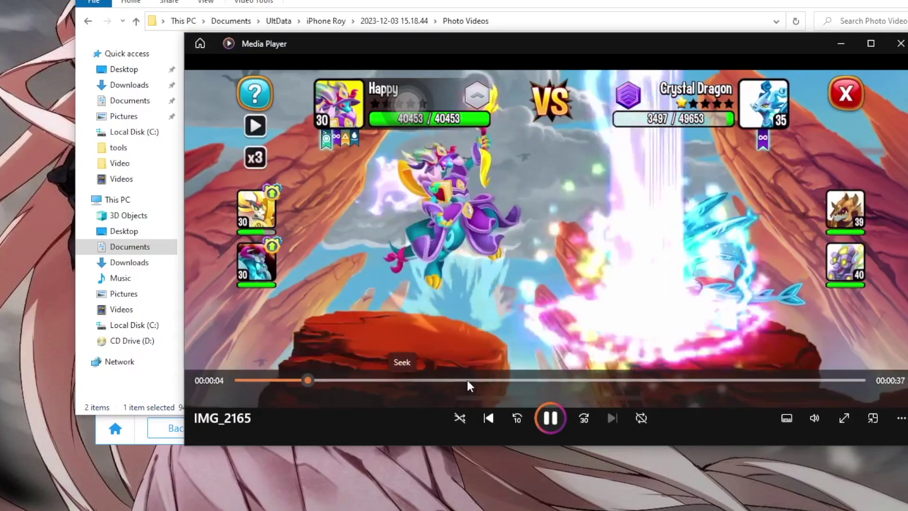
pyautogui.click(901, 43)
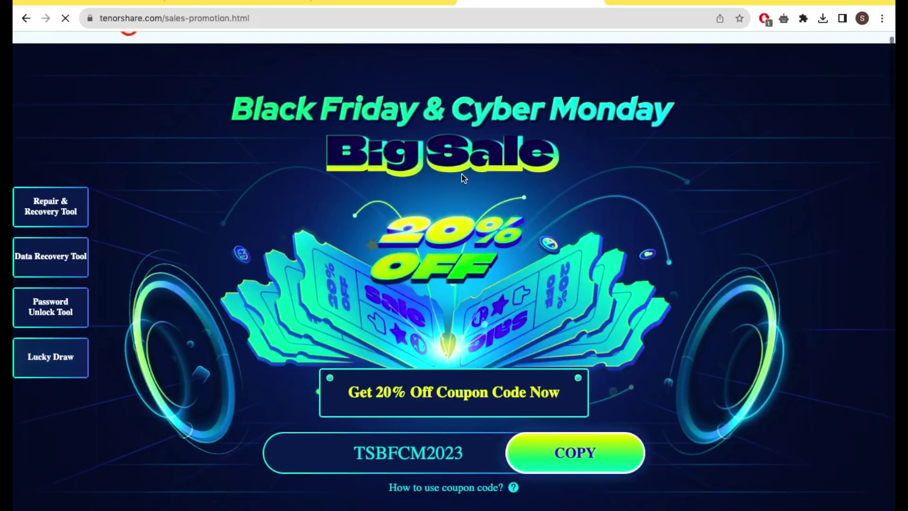
pyautogui.scroll(-2, 416, 294)
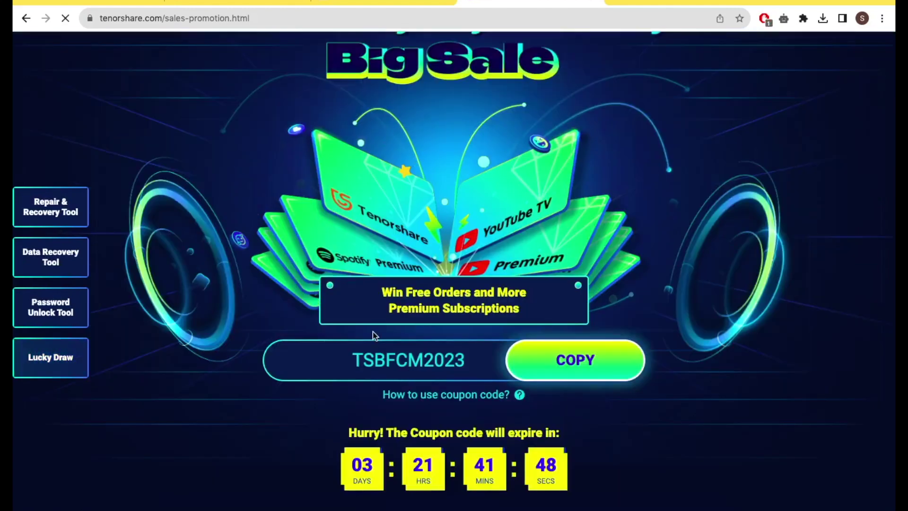
pyautogui.scroll(-2, 449, 326)
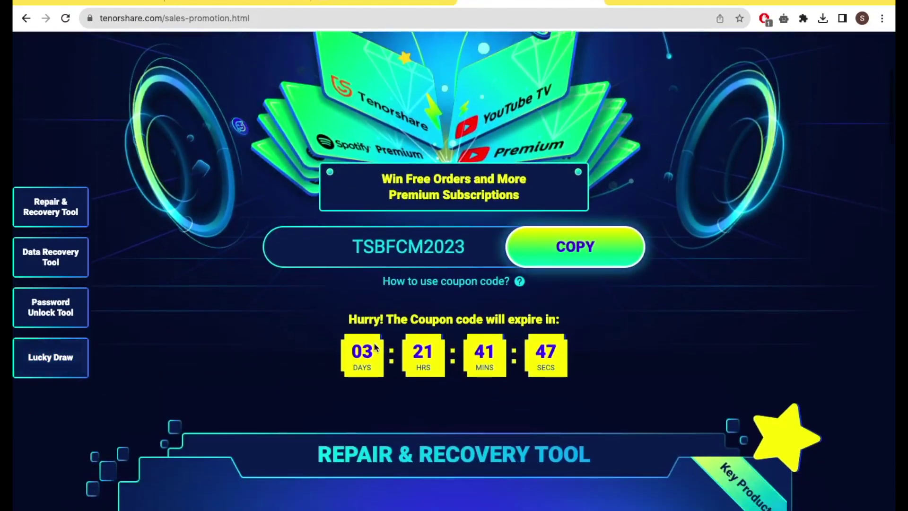
pyautogui.scroll(-4, 404, 353)
pyautogui.scroll(-3, 398, 359)
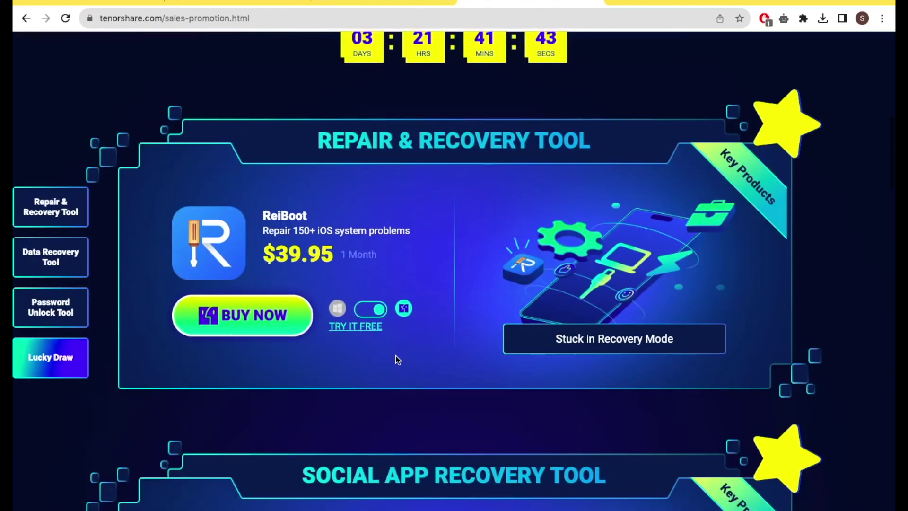
pyautogui.scroll(-10, 547, 361)
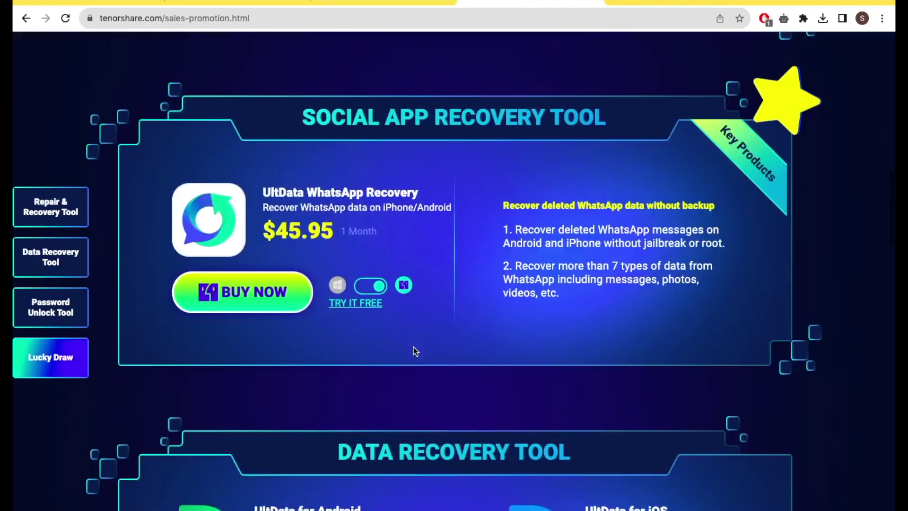
pyautogui.scroll(-4, 413, 347)
pyautogui.scroll(-5, 433, 239)
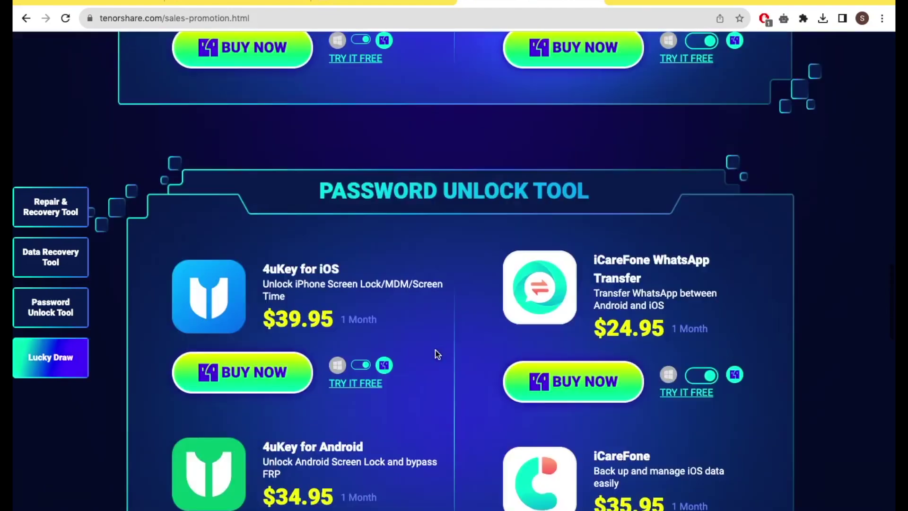
pyautogui.scroll(-5, 404, 305)
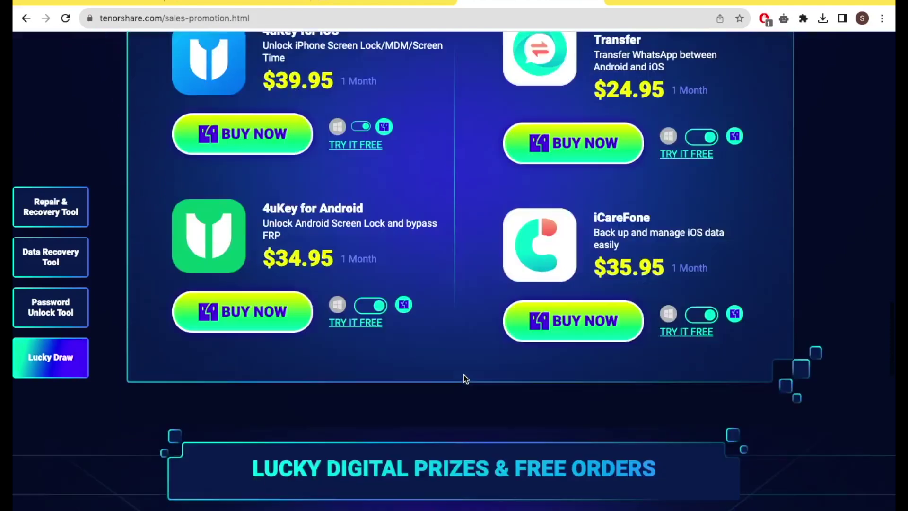
pyautogui.scroll(-4, 464, 375)
pyautogui.scroll(-5, 515, 337)
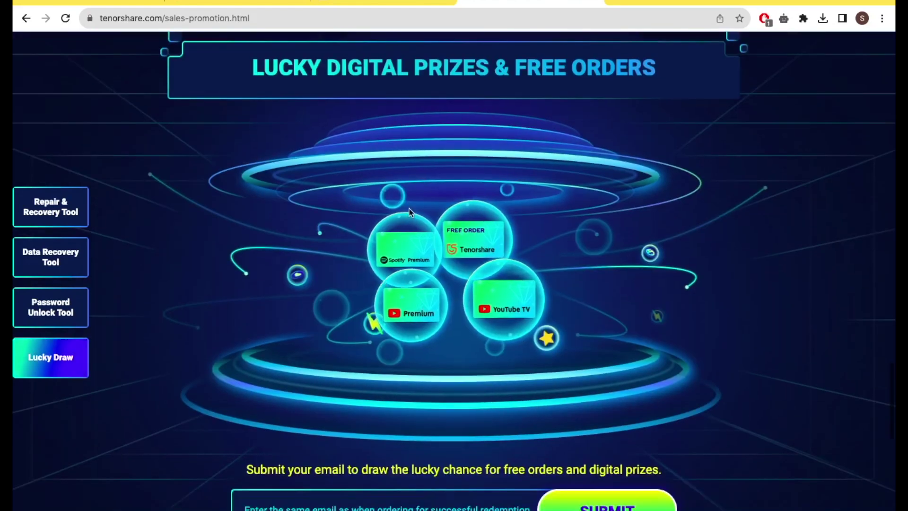
pyautogui.scroll(-6, 486, 294)
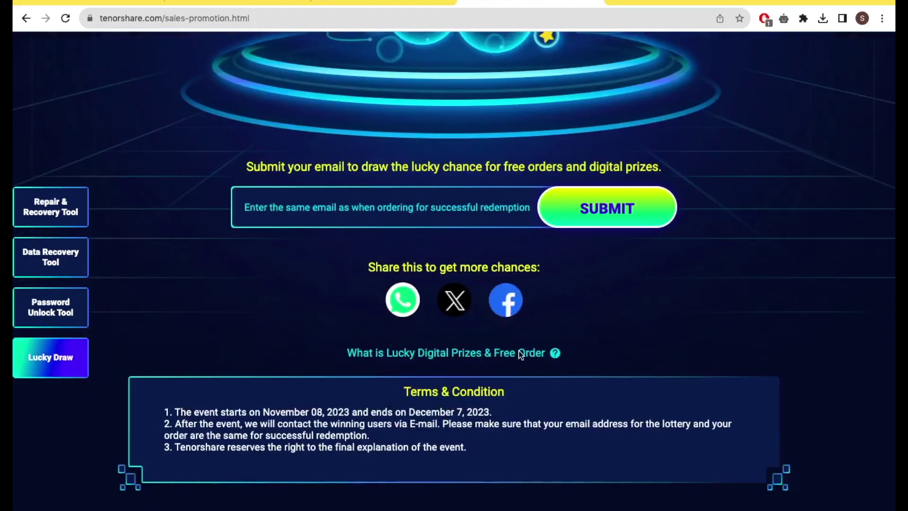
pyautogui.scroll(-1, 518, 351)
pyautogui.click(435, 180)
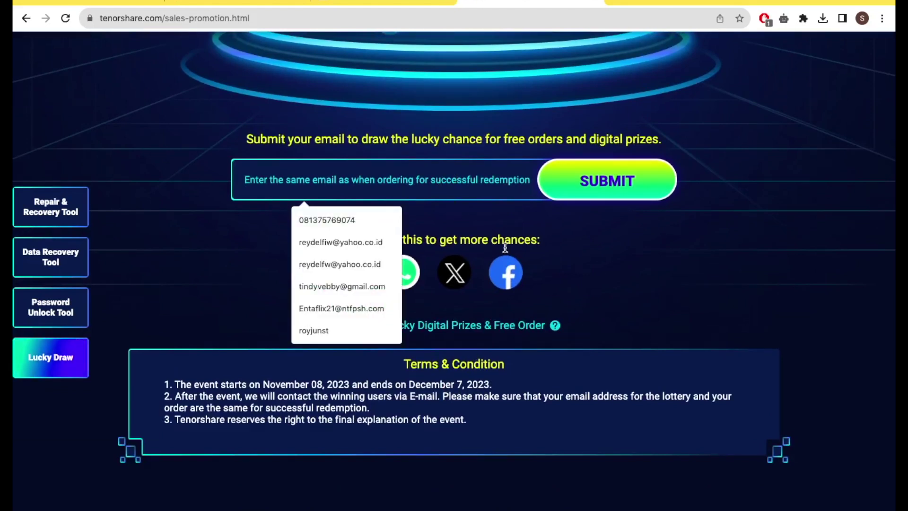
pyautogui.click(601, 266)
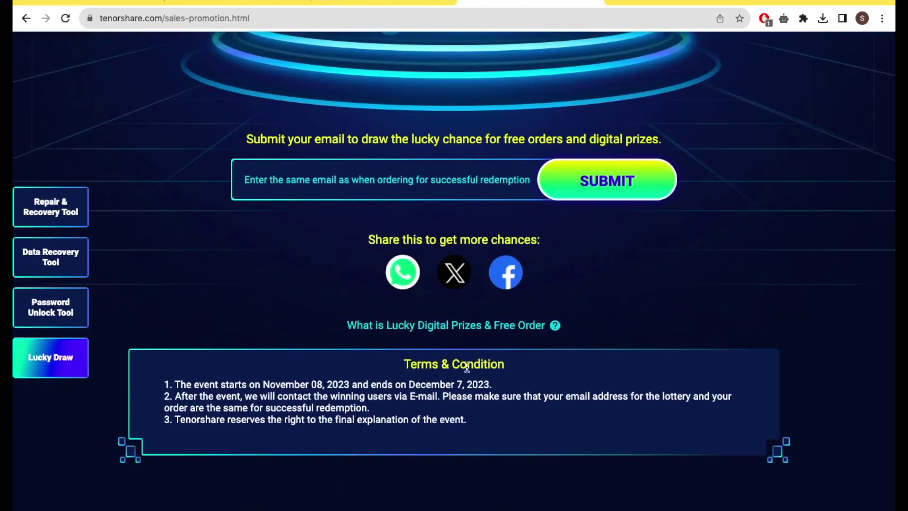
pyautogui.scroll(15, 350, 435)
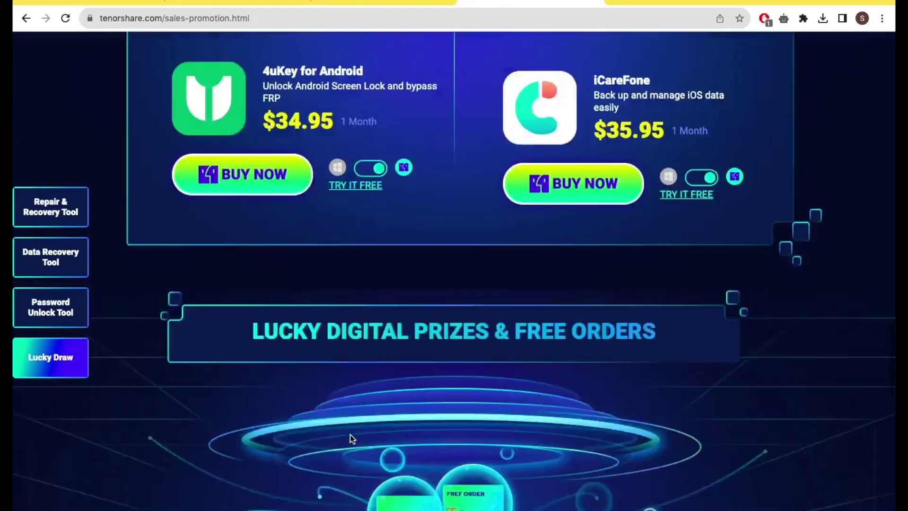
pyautogui.scroll(10, 350, 435)
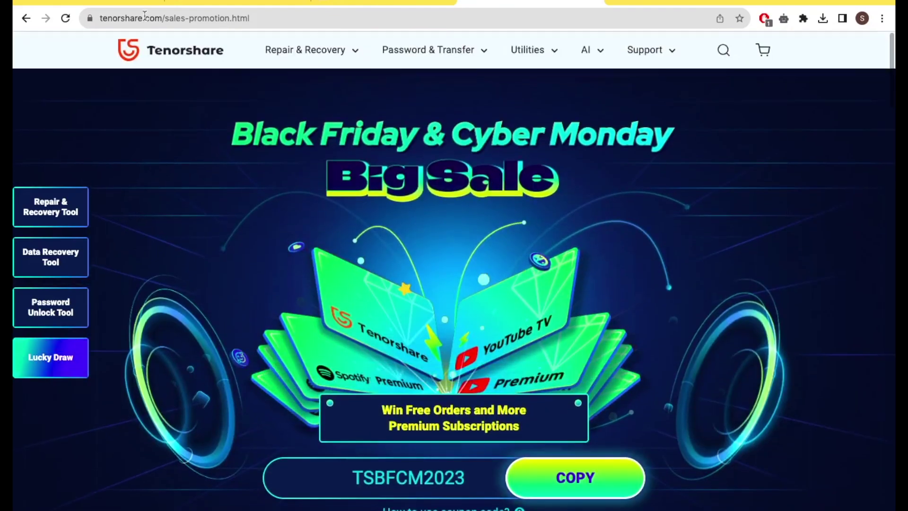